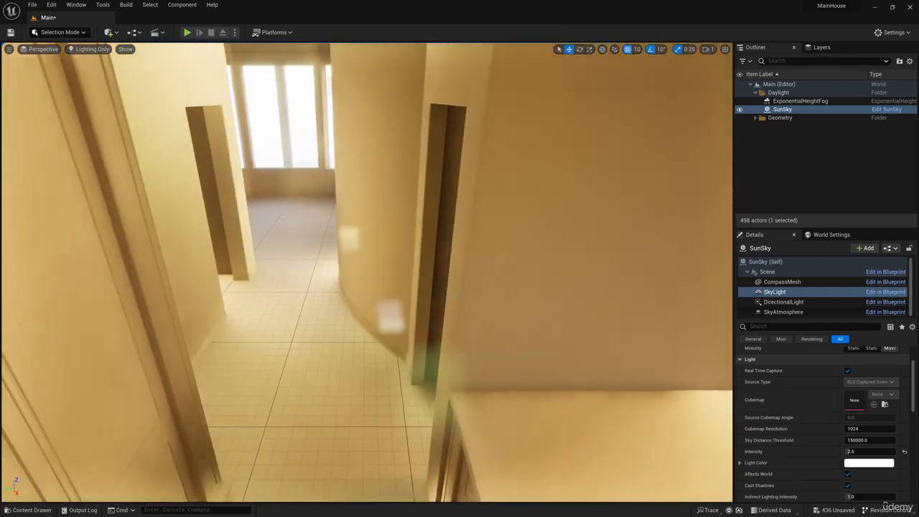
# Look through the house interior and move outside to view the whole front facade
pyautogui.press('w')
pyautogui.moveTo(367, 273); pyautogui.dragTo(129, 295, button='right')
pyautogui.press('s')
pyautogui.press('w')
pyautogui.press('w')
pyautogui.press('s')
pyautogui.moveTo(574, 258); pyautogui.dragTo(459, 263, button='right')
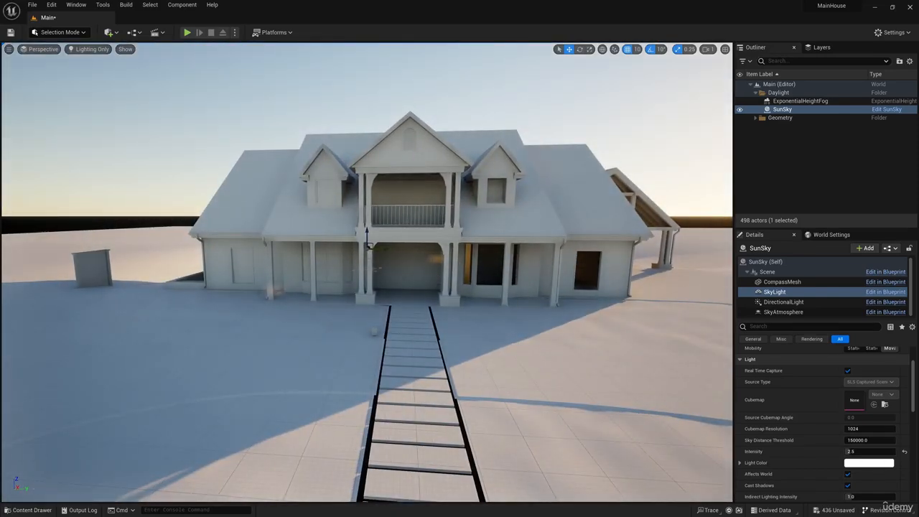
# Create a folder named Materials inside the project's Content folder
pyautogui.click(28, 510)
pyautogui.click(36, 346)
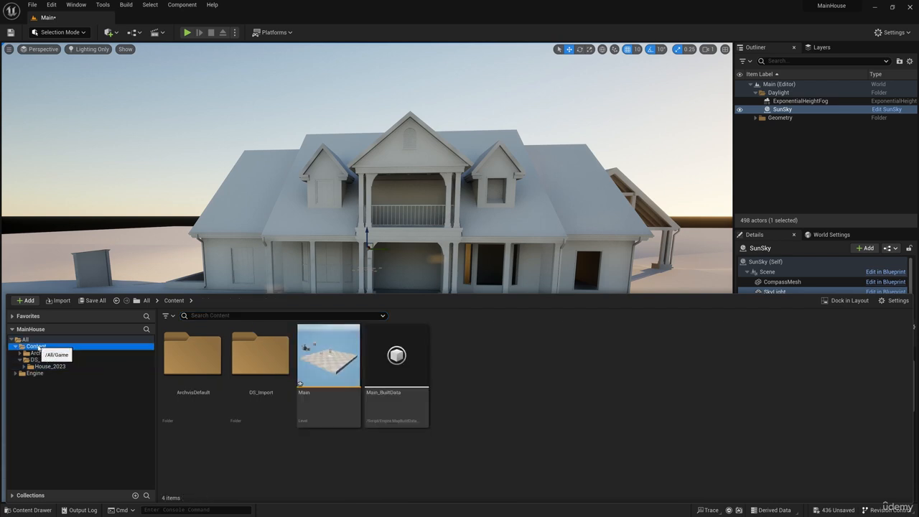
pyautogui.rightClick(38, 348)
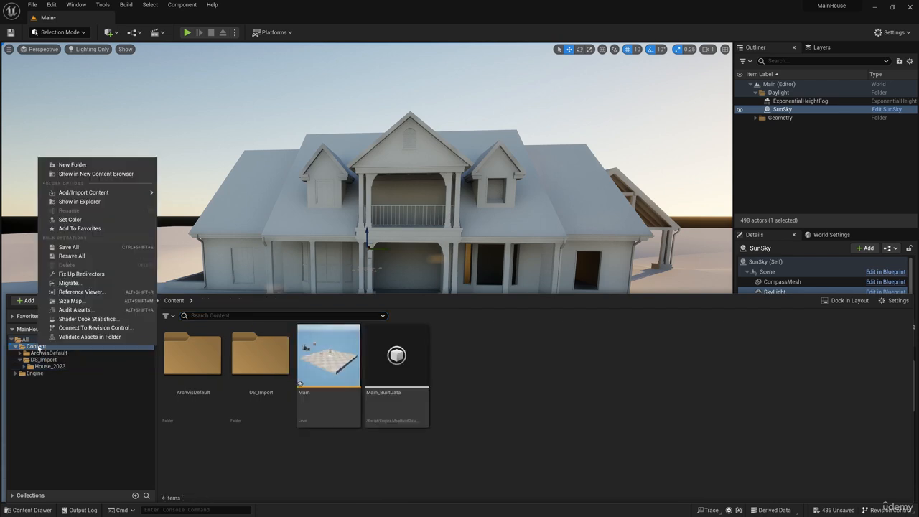
pyautogui.click(72, 165)
pyautogui.write('M')
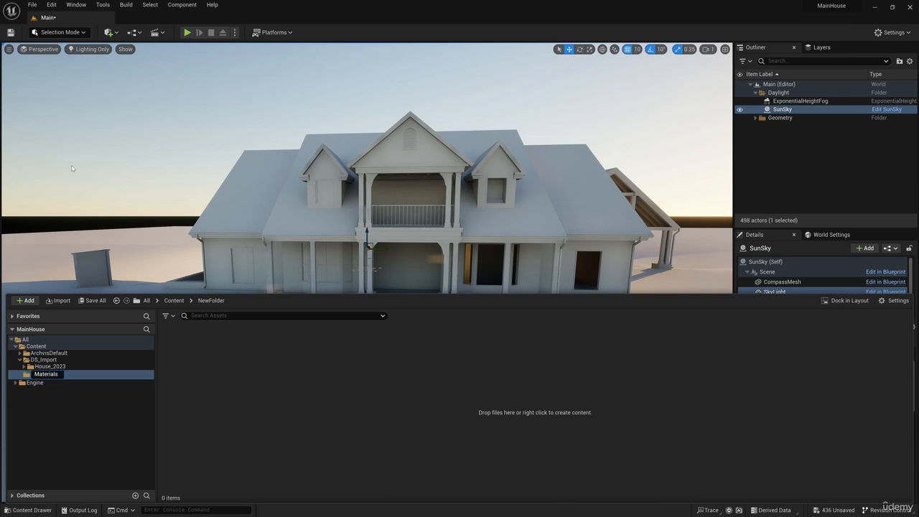
pyautogui.write('aterials')
pyautogui.press('Return')
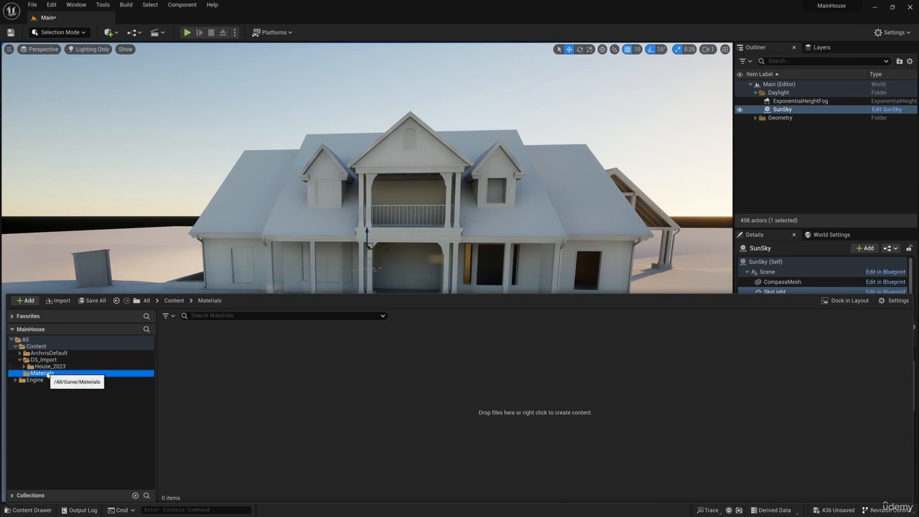
# Set the Materials folder's color to blue, hex sRGB 006CFFFF
pyautogui.rightClick(47, 373)
pyautogui.click(79, 256)
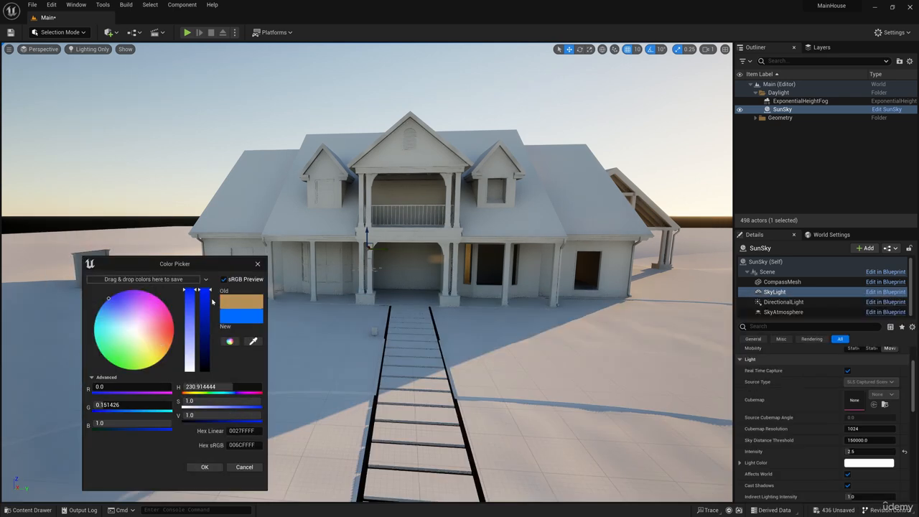
pyautogui.click(205, 467)
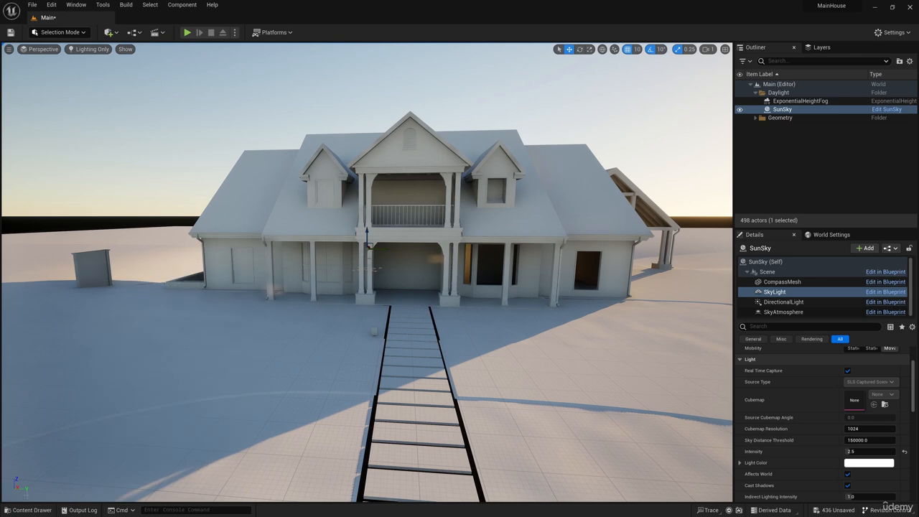
# Create a subfolder named Main inside the Materials folder
pyautogui.click(27, 510)
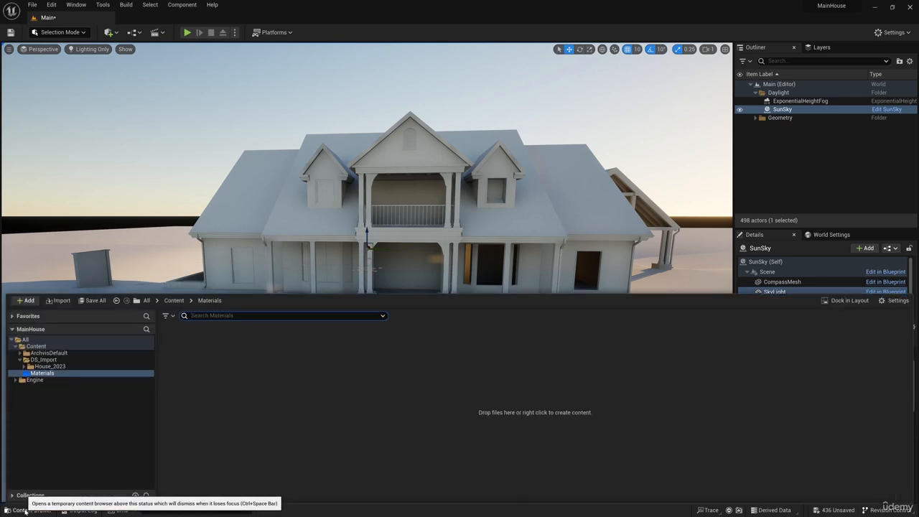
pyautogui.rightClick(234, 377)
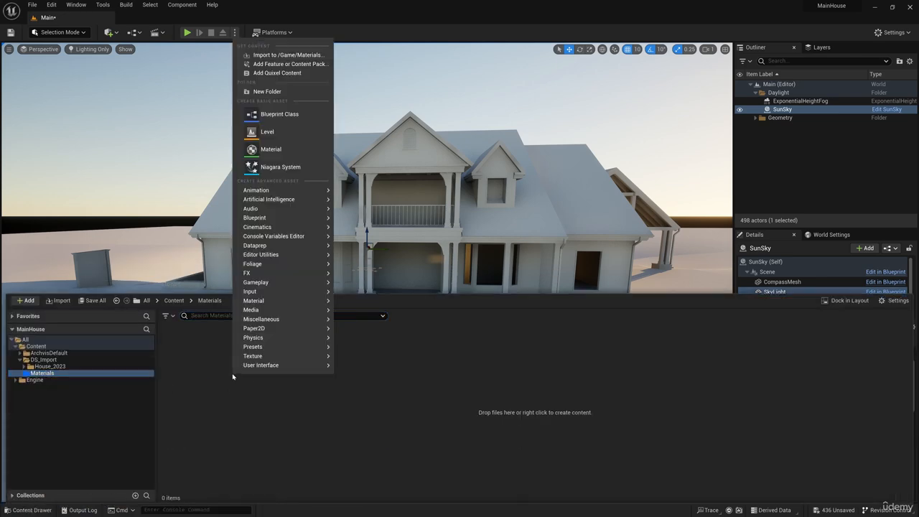
pyautogui.click(266, 91)
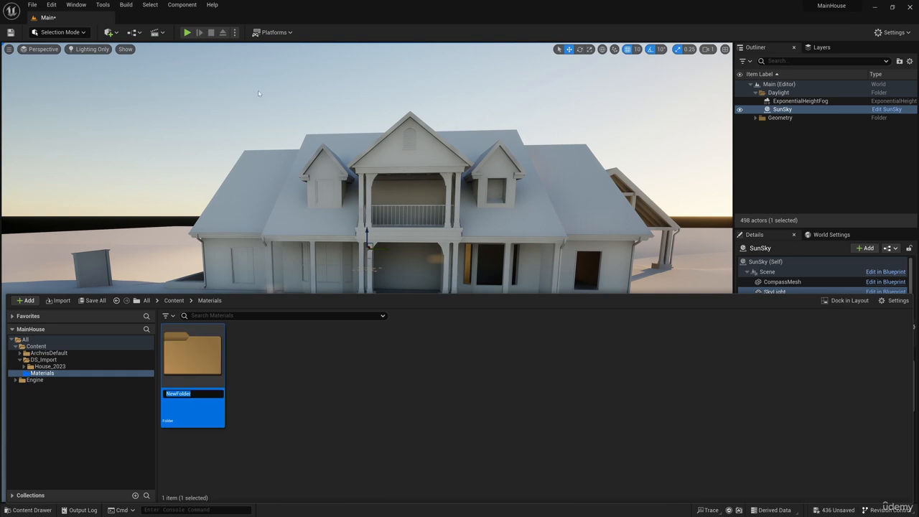
pyautogui.write('Main')
pyautogui.press('Return')
# Create a second subfolder named Instance inside the Materials folder
pyautogui.rightClick(282, 373)
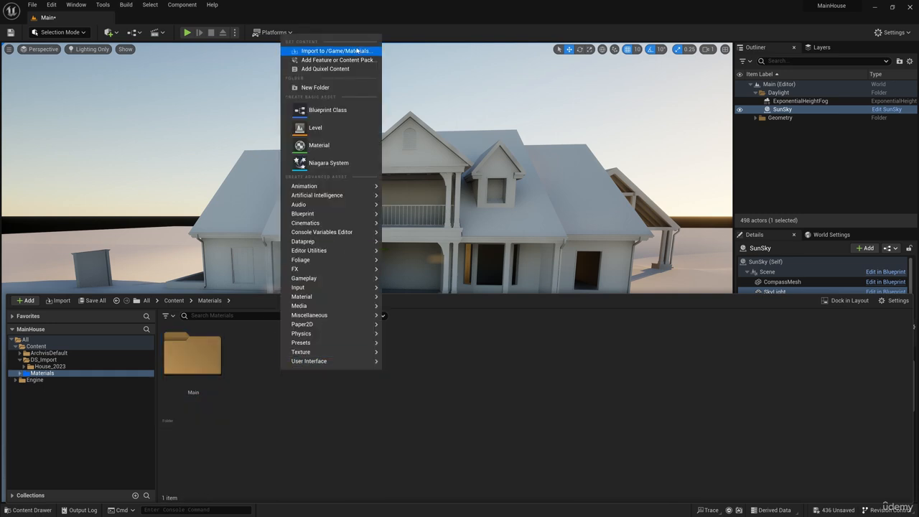
pyautogui.click(311, 87)
pyautogui.write('In')
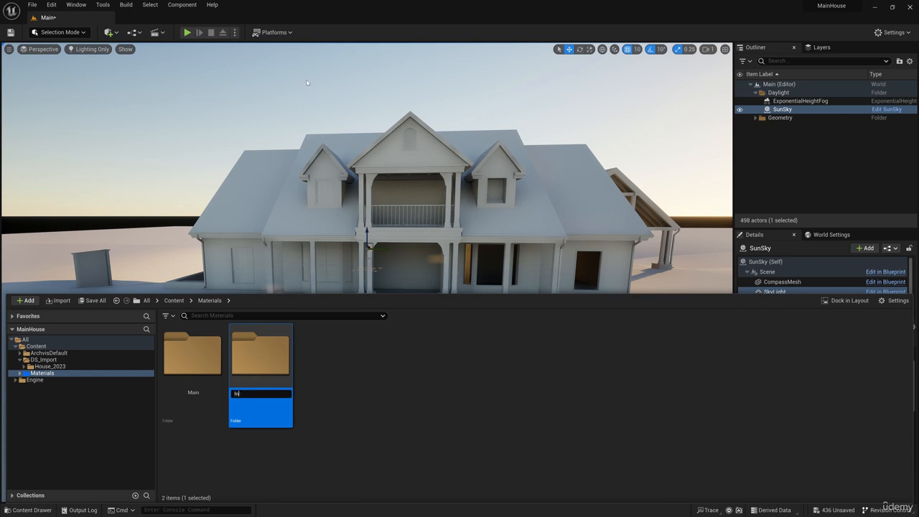
pyautogui.write('stance')
pyautogui.press('Return')
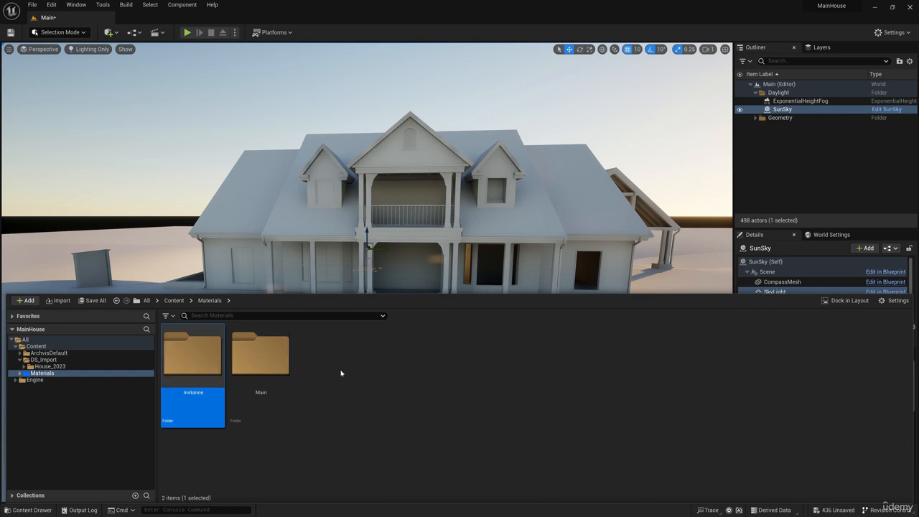
# Create a new material named M_Glass inside the Main subfolder
pyautogui.doubleClick(275, 363)
pyautogui.rightClick(272, 364)
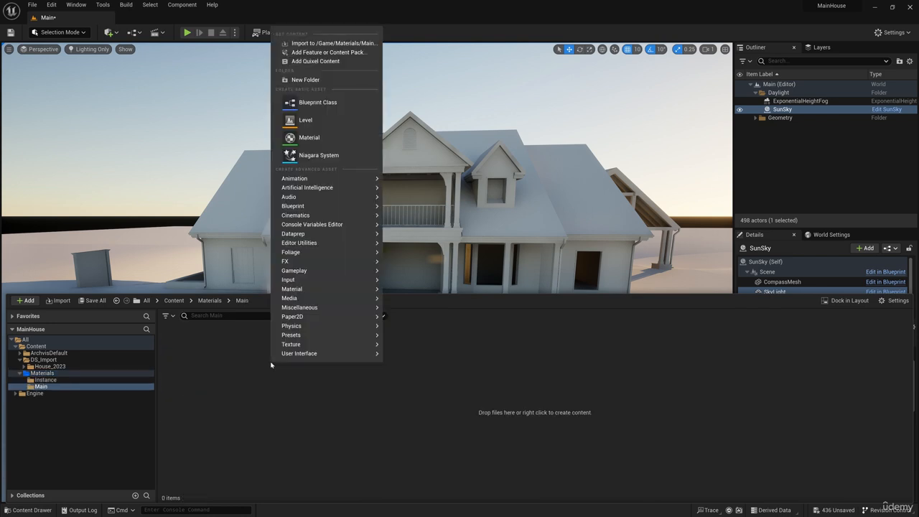
pyautogui.click(307, 138)
pyautogui.write('M_Glass')
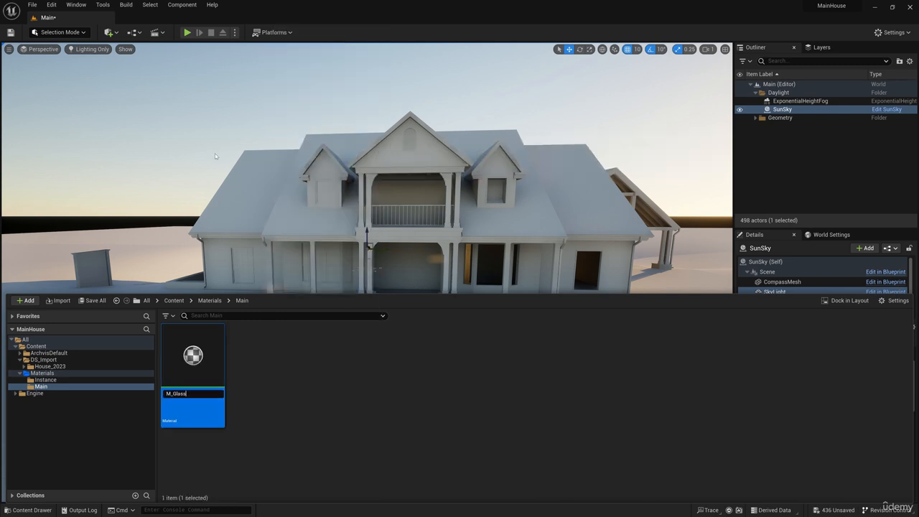
pyautogui.press('Return')
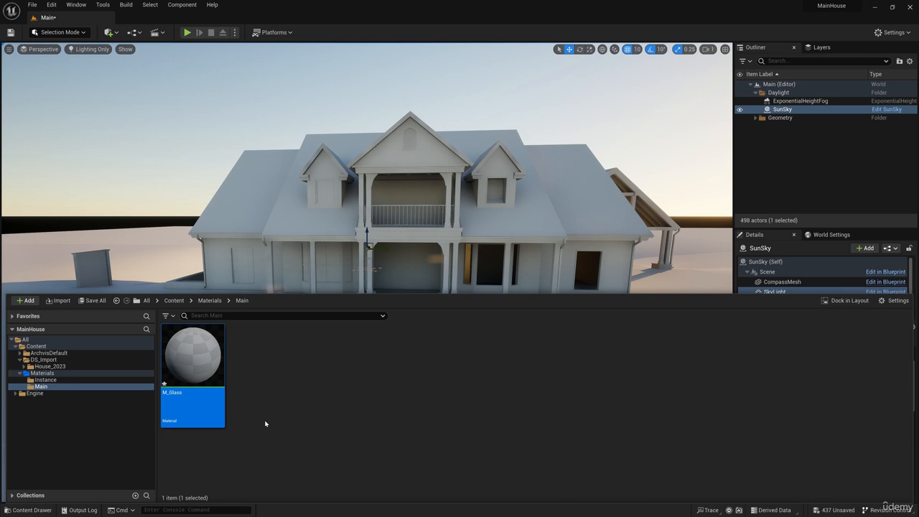
# Open the M_Glass material for editing and set its blend mode to Translucent
pyautogui.doubleClick(192, 351)
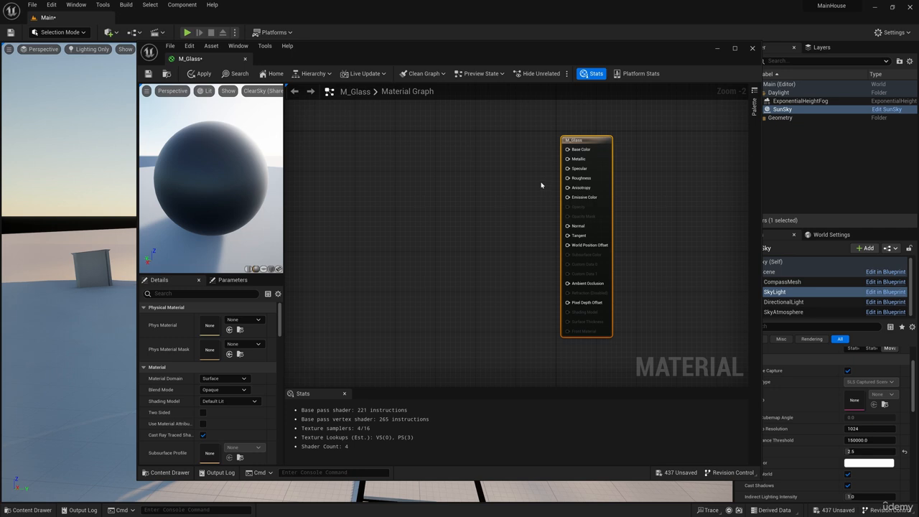
pyautogui.scroll(-2, 244, 351)
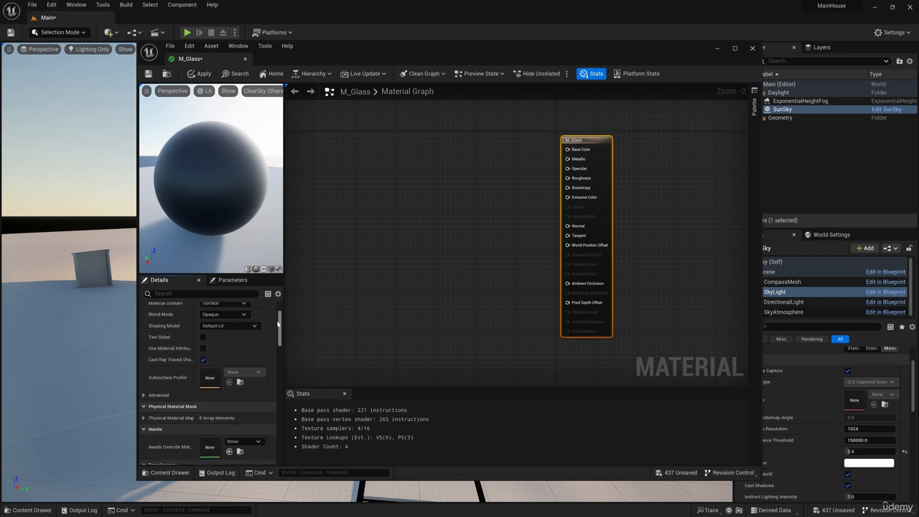
pyautogui.click(243, 350)
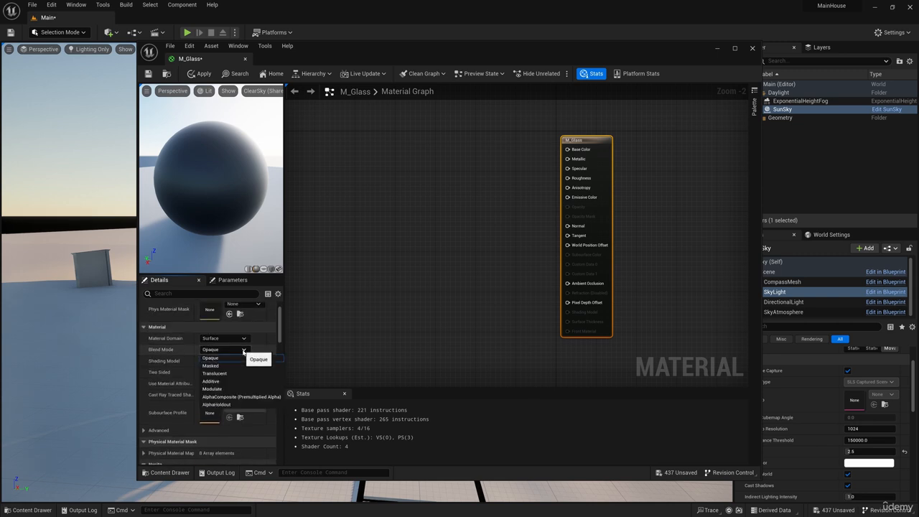
pyautogui.click(225, 374)
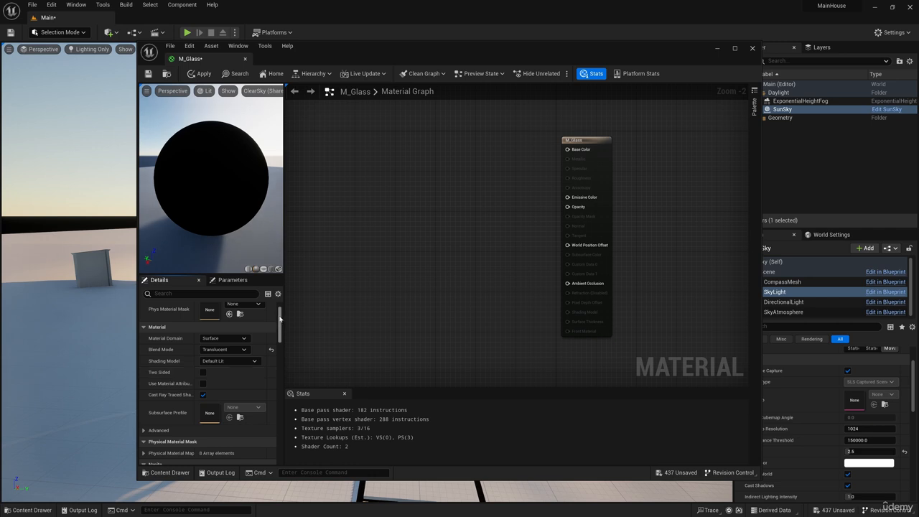
# Set M_Glass's translucency lighting mode to Surface ForwardShading and make the material two-sided
pyautogui.moveTo(279, 319); pyautogui.dragTo(279, 336)
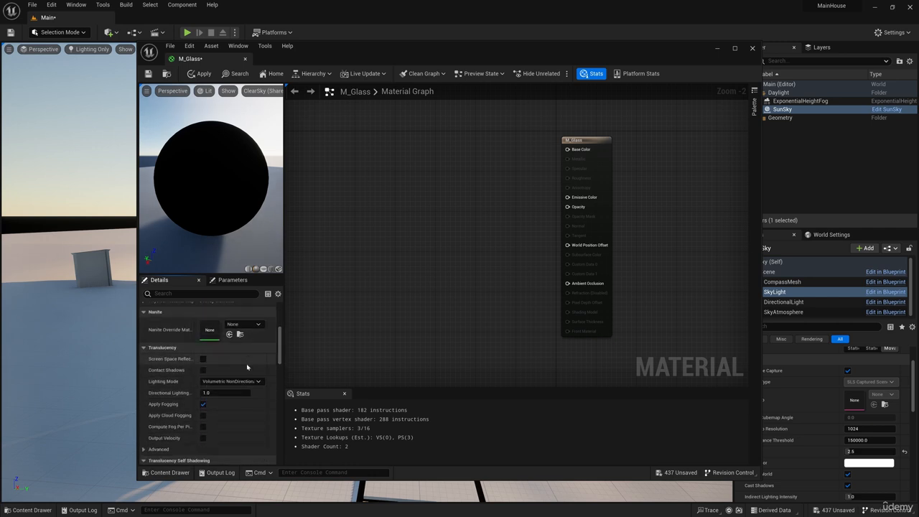
pyautogui.click(248, 382)
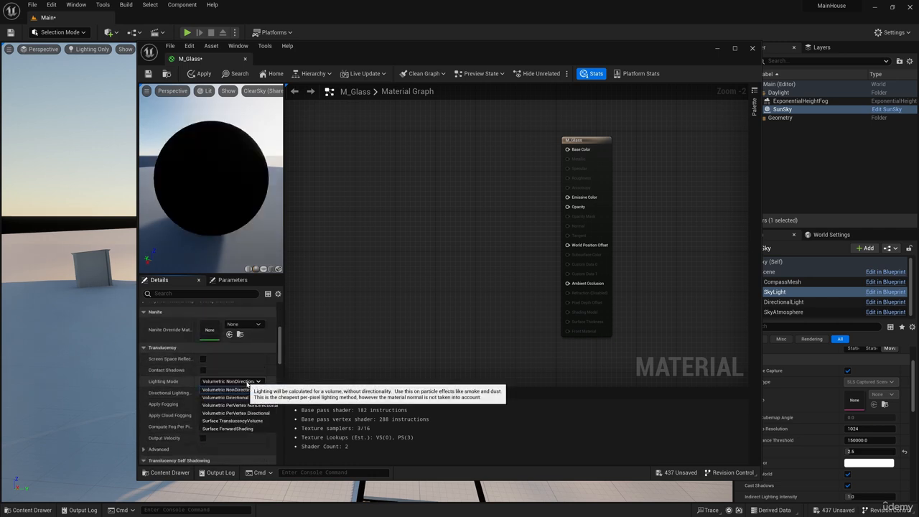
pyautogui.click(228, 429)
pyautogui.scroll(5, 209, 374)
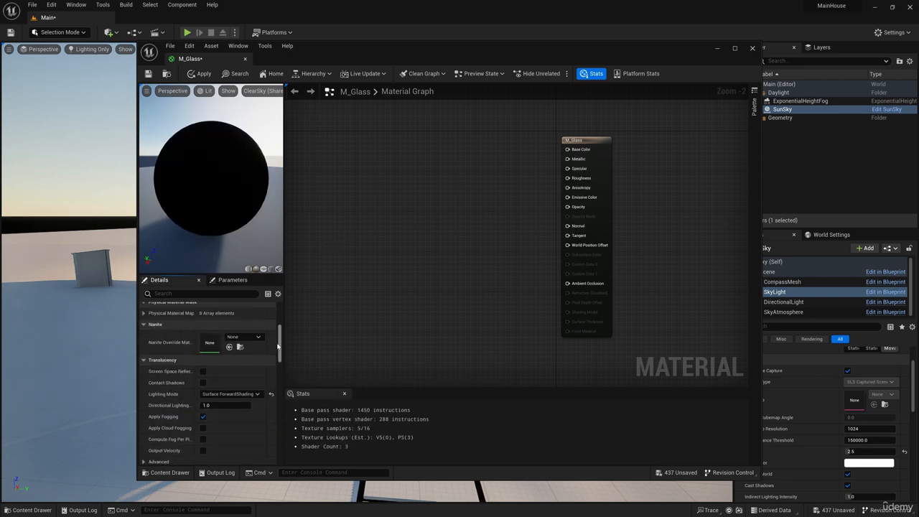
pyautogui.click(203, 400)
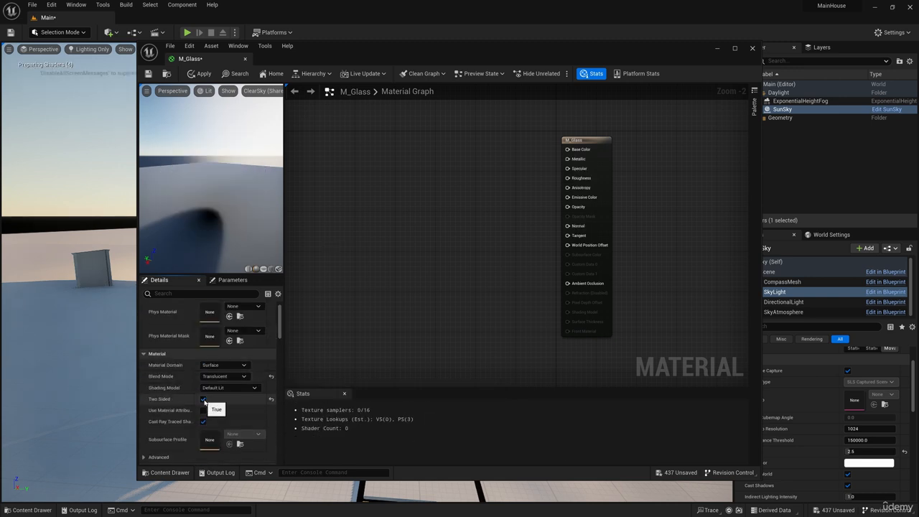
# Connect a new Constant3Vector node to M_Glass's Base Color, and apply and save the material
pyautogui.rightClick(485, 156)
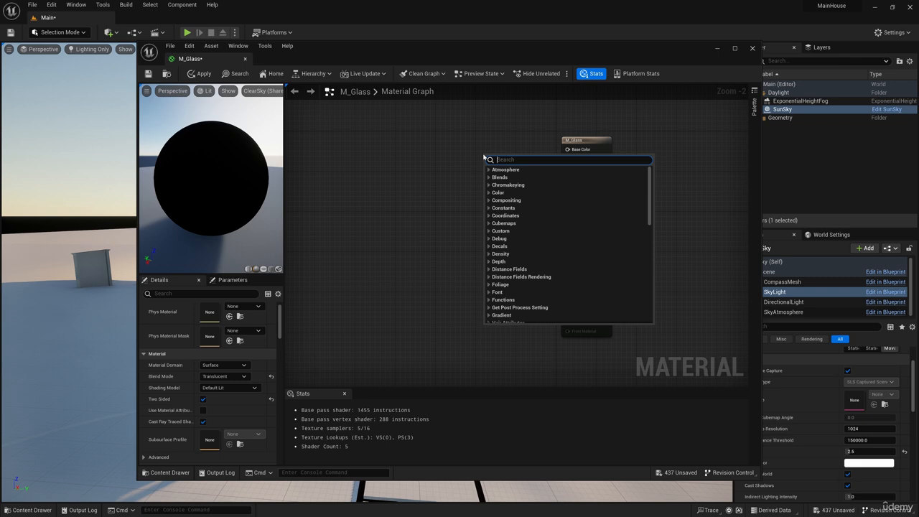
pyautogui.write('const')
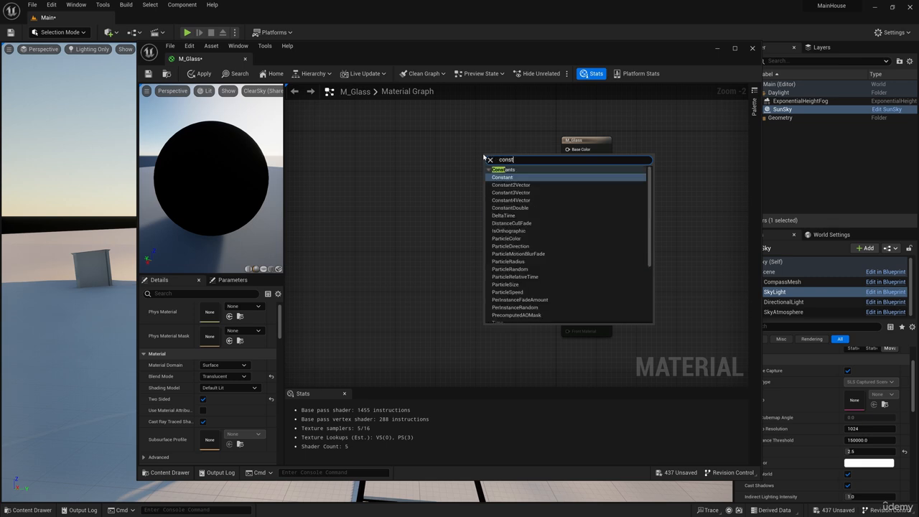
pyautogui.click(520, 194)
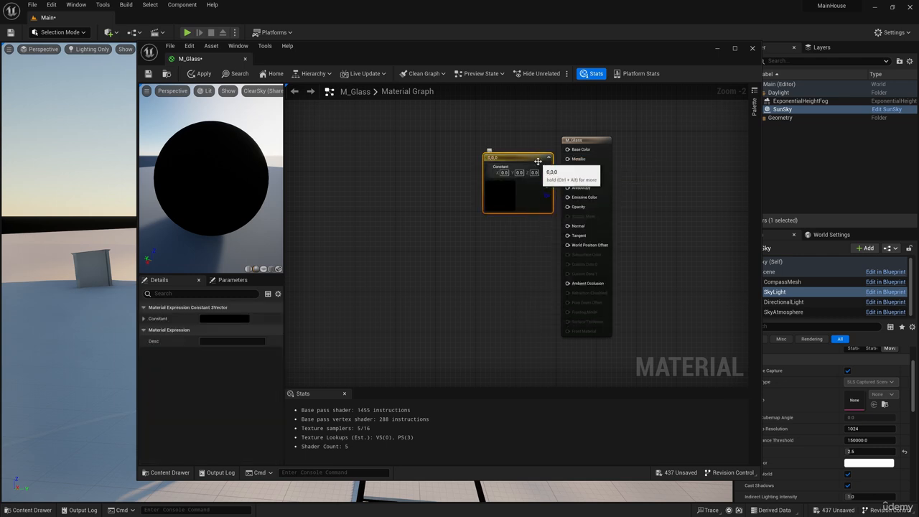
pyautogui.moveTo(547, 165); pyautogui.dragTo(568, 149)
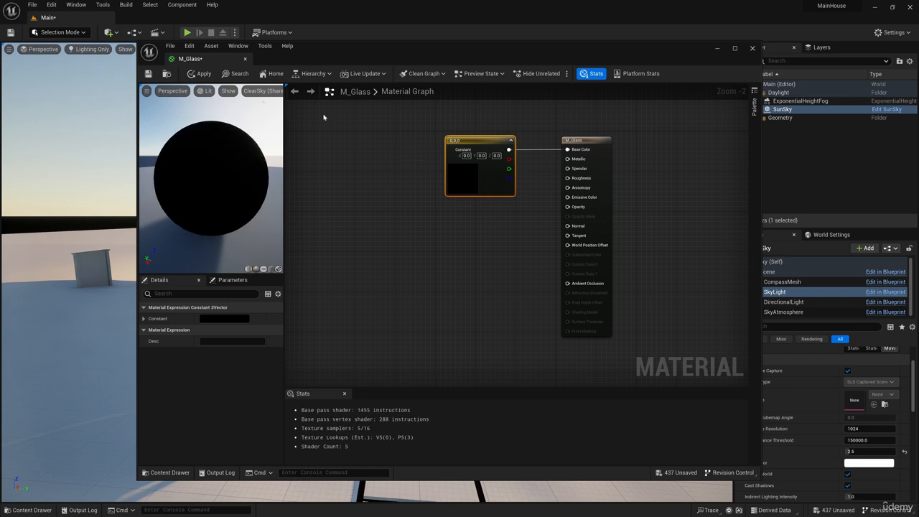
pyautogui.click(196, 75)
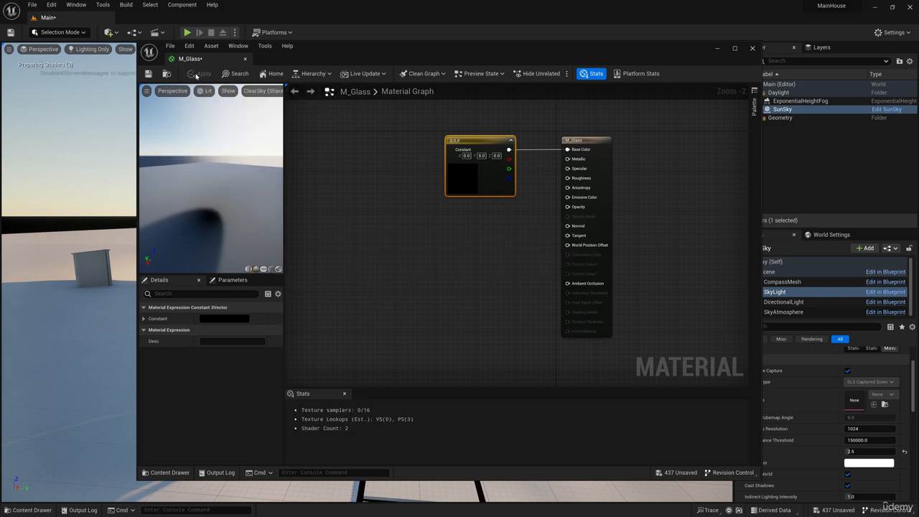
pyautogui.click(148, 74)
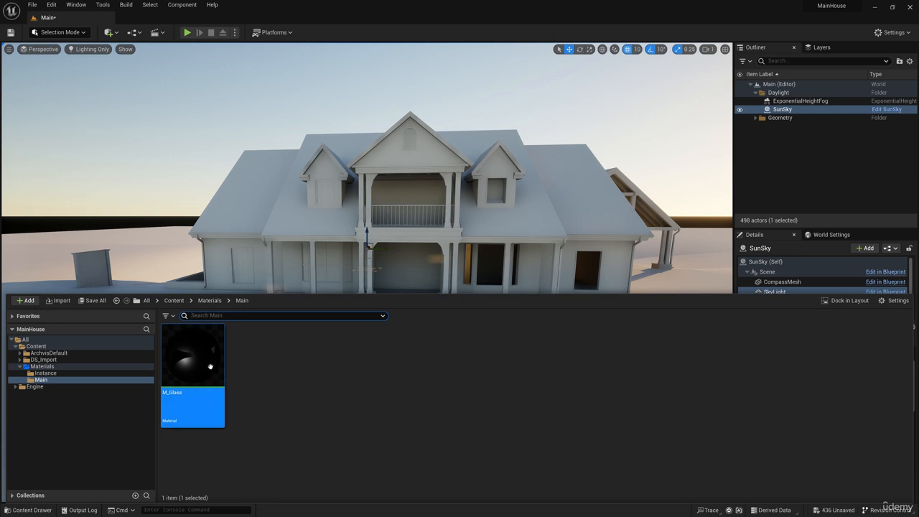
# Create a material instance from M_Glass in the Main folder and name it MI_Windows
pyautogui.rightClick(204, 366)
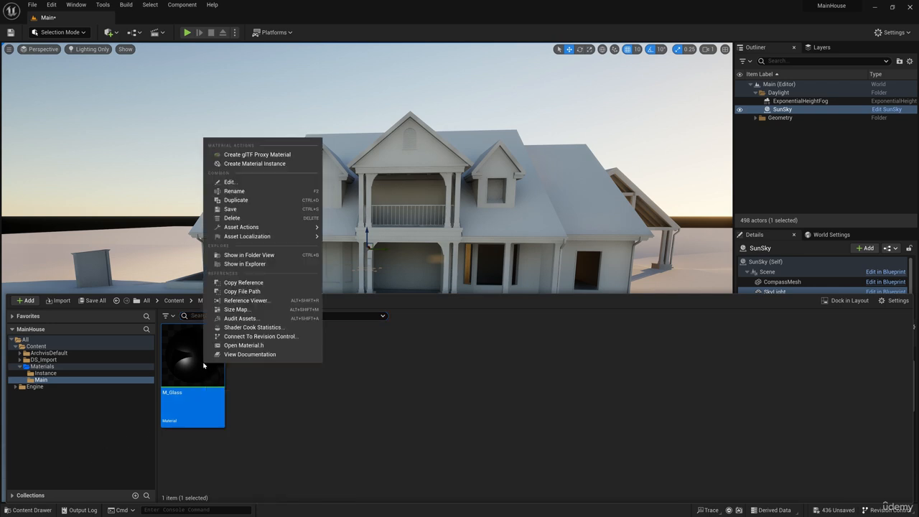
pyautogui.click(255, 164)
pyautogui.write('I_Glass_Inst')
pyautogui.moveTo(268, 394); pyautogui.dragTo(242, 393)
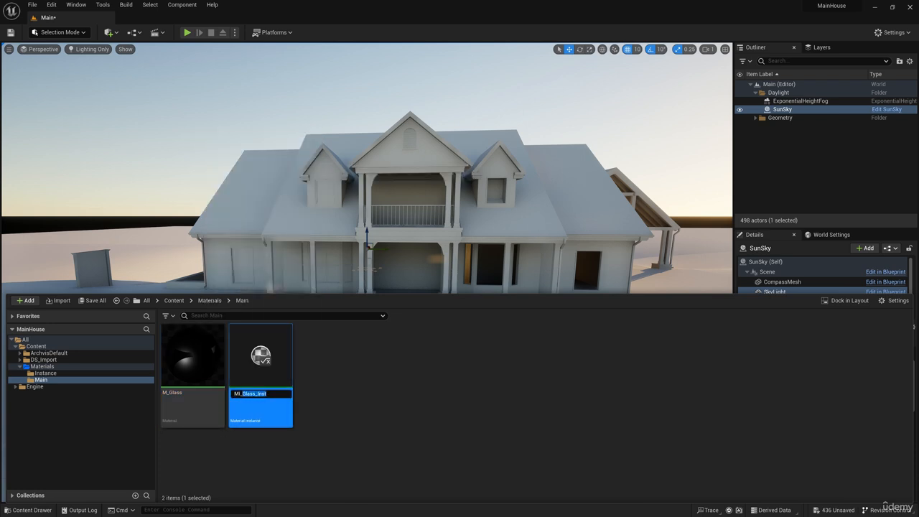
pyautogui.write('Windows')
pyautogui.press('Return')
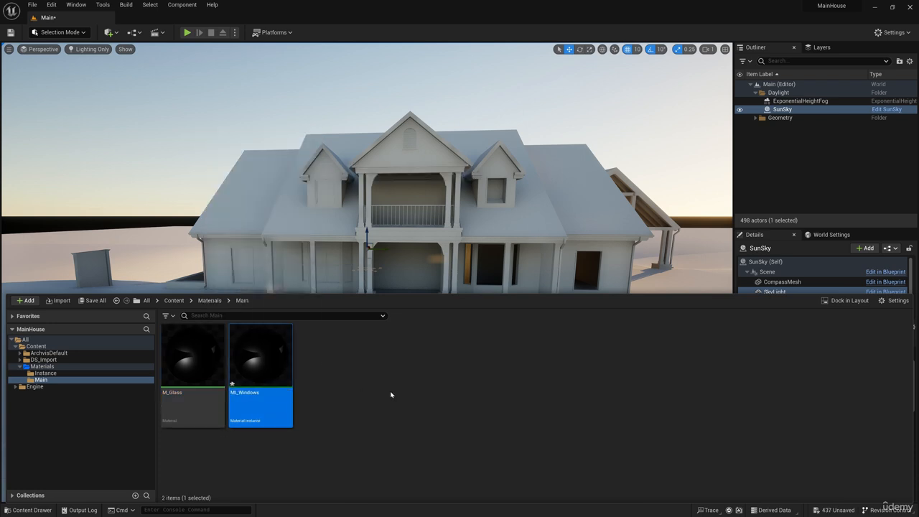
# Open M_Glass and MI_Windows in separate editor windows and arrange the two windows side by side
pyautogui.doubleClick(193, 359)
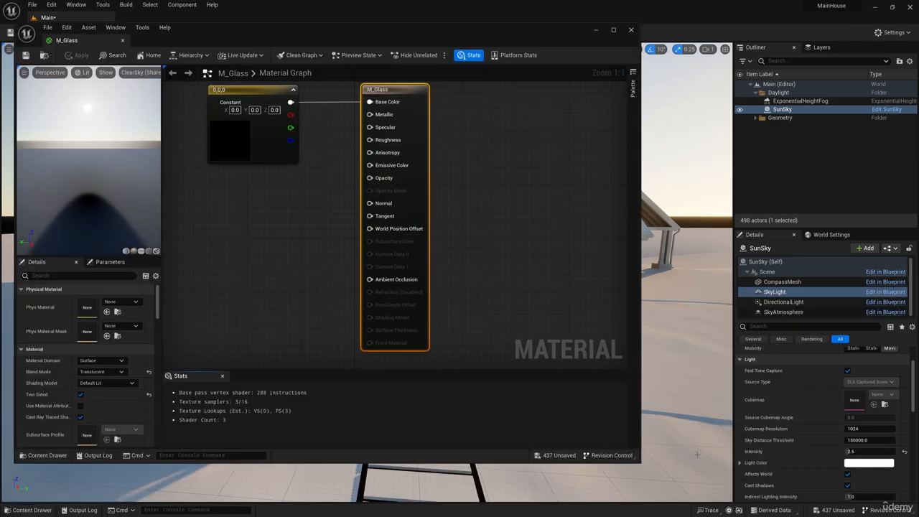
pyautogui.moveTo(642, 465); pyautogui.dragTo(452, 404)
pyautogui.scroll(-3, 275, 169)
pyautogui.hotkey('ctrl', 'space')
pyautogui.doubleClick(184, 340)
pyautogui.moveTo(136, 40); pyautogui.dragTo(467, 29)
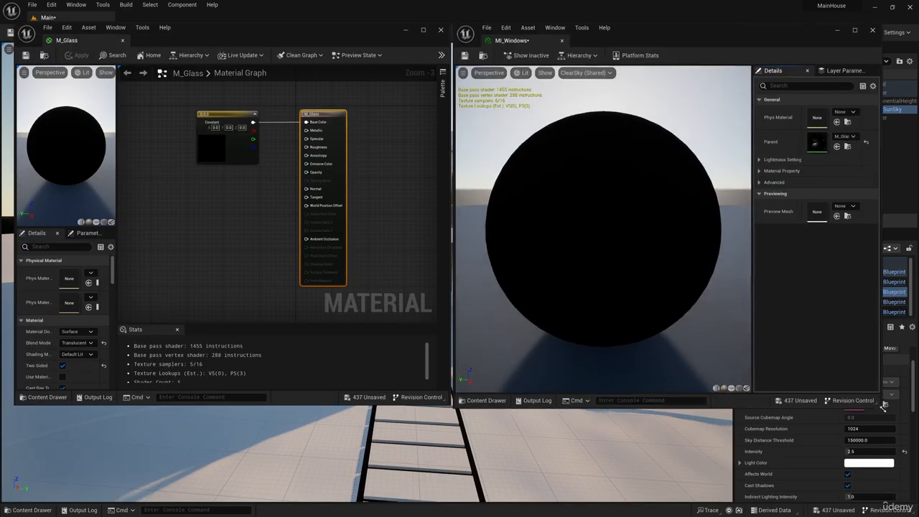
# Convert M_Glass's Constant3Vector node into a parameter named BaseColor and apply the material
pyautogui.moveTo(115, 200); pyautogui.dragTo(142, 200)
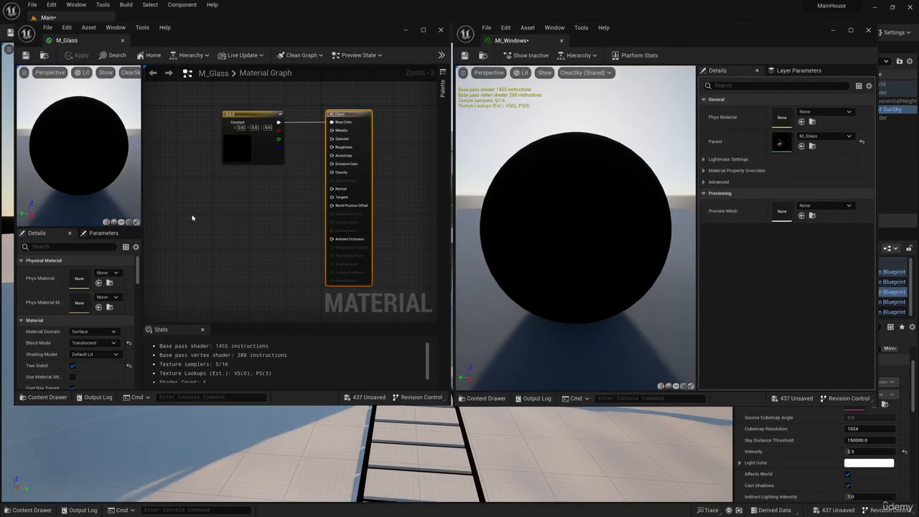
pyautogui.click(243, 115)
pyautogui.scroll(1, 241, 111)
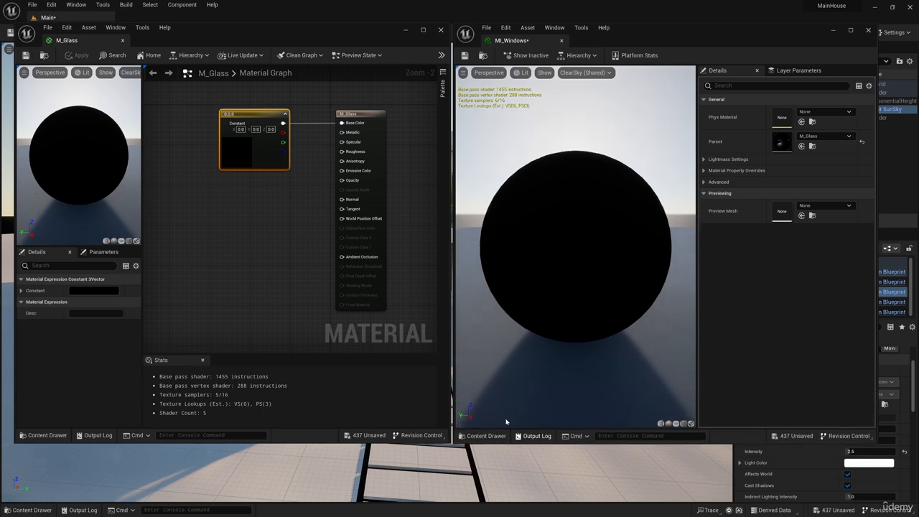
pyautogui.rightClick(238, 114)
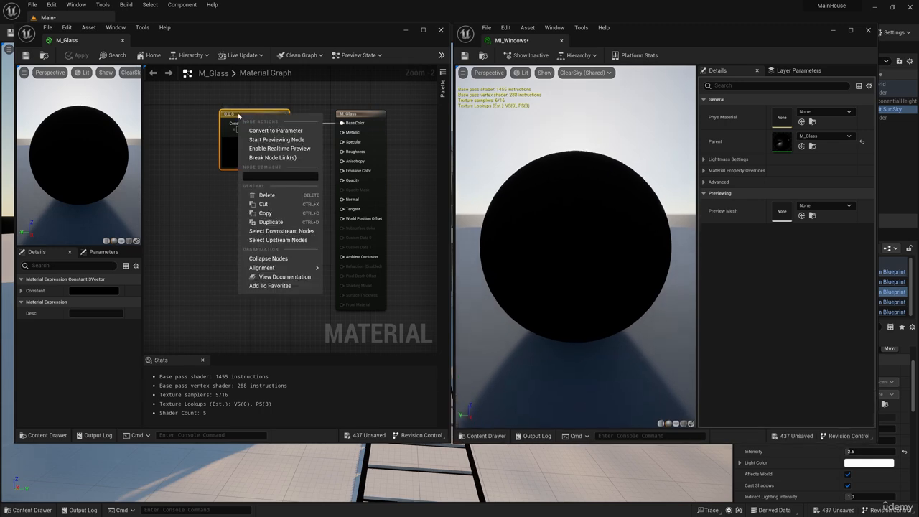
pyautogui.click(275, 131)
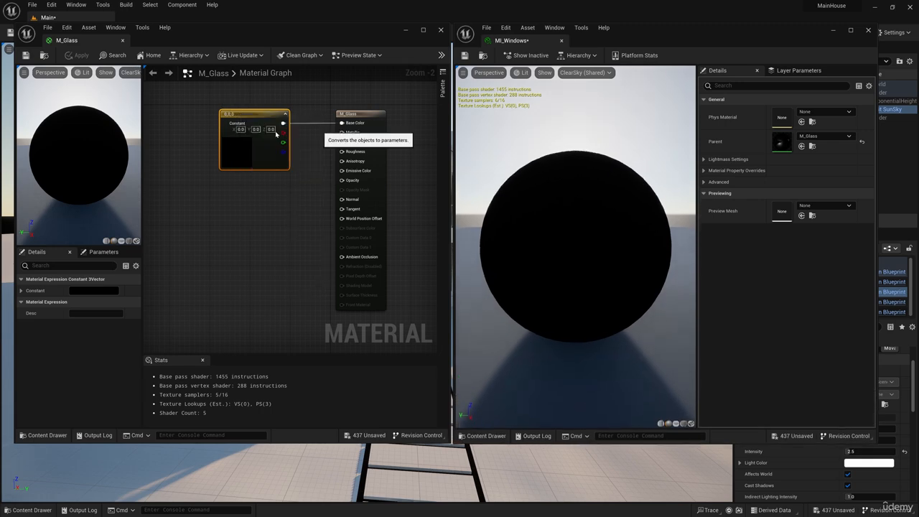
pyautogui.write('BaseColor')
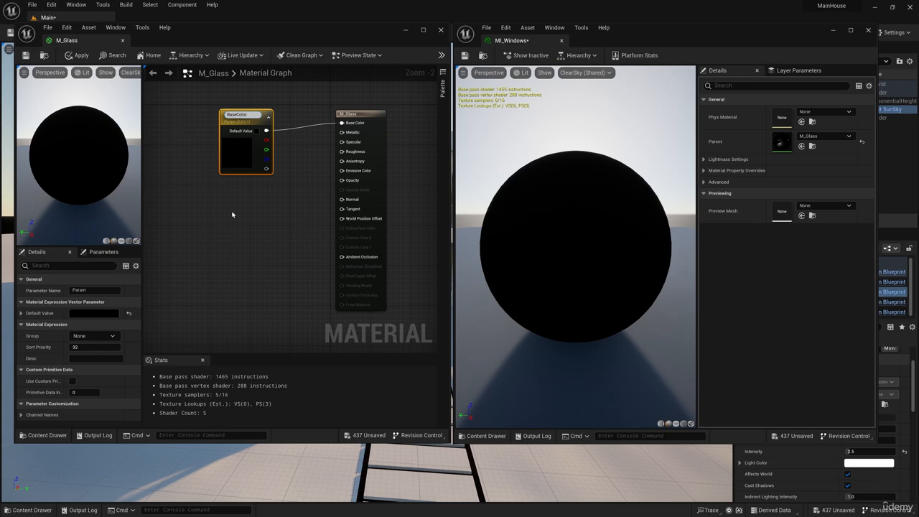
pyautogui.click(232, 214)
pyautogui.click(78, 55)
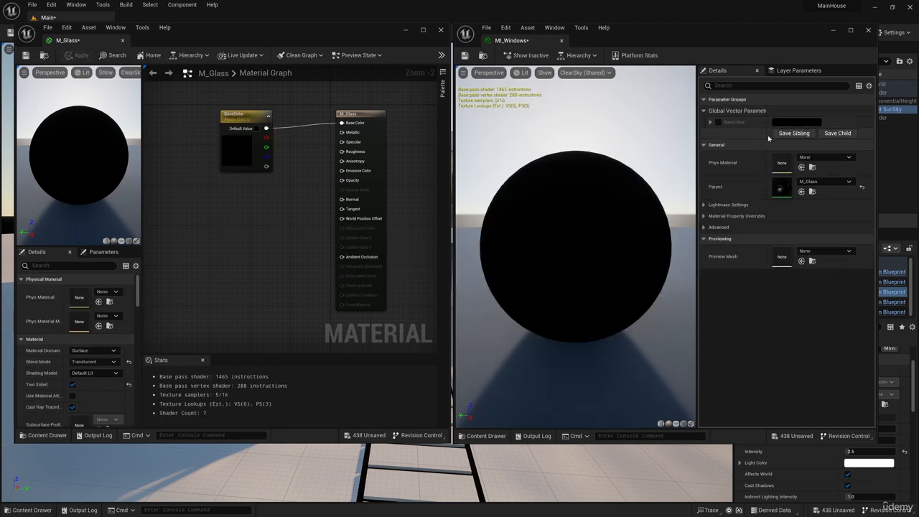
# Enable the BaseColor override in MI_Windows, set it to bright red (hex sRGB FB1818FF), and inspect the preview sphere
pyautogui.click(718, 122)
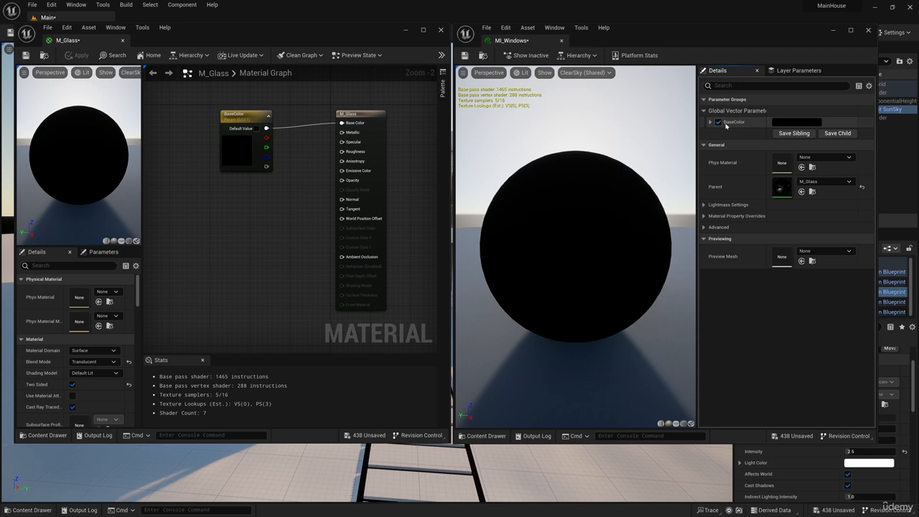
pyautogui.click(785, 124)
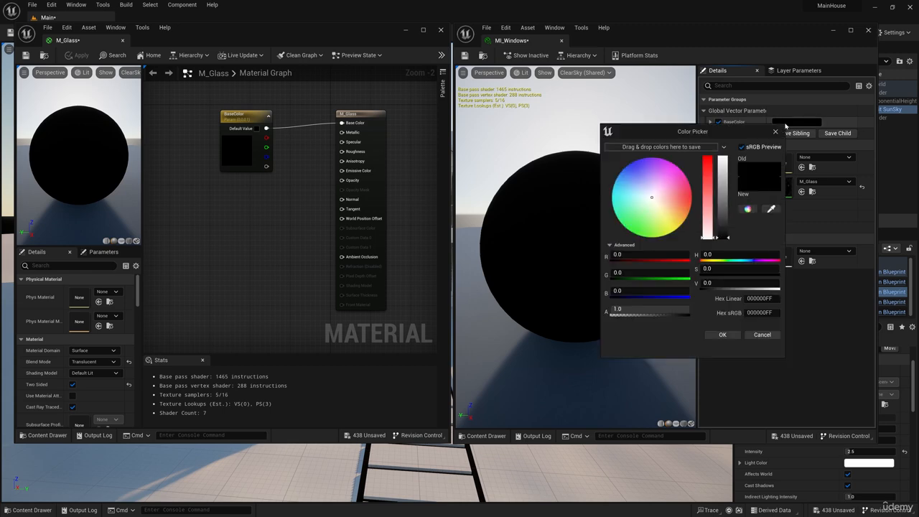
pyautogui.moveTo(725, 164); pyautogui.dragTo(724, 159)
pyautogui.click(708, 158)
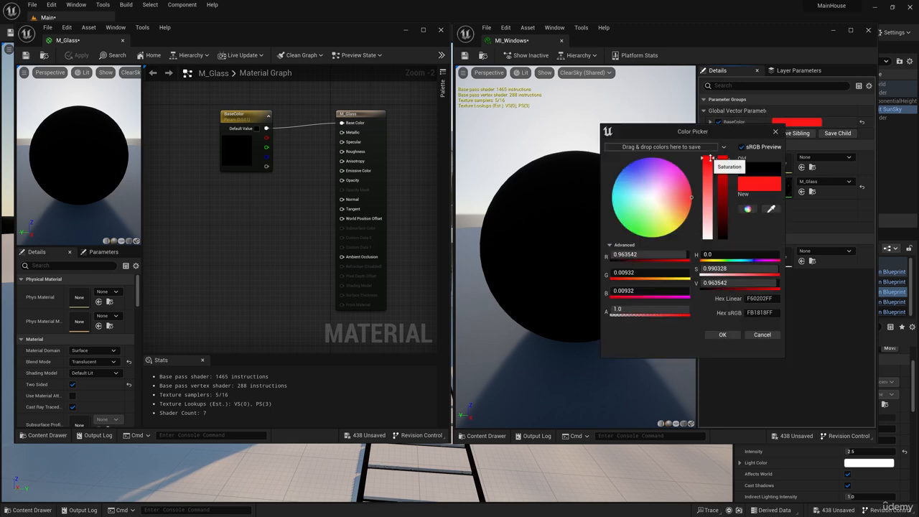
pyautogui.click(722, 335)
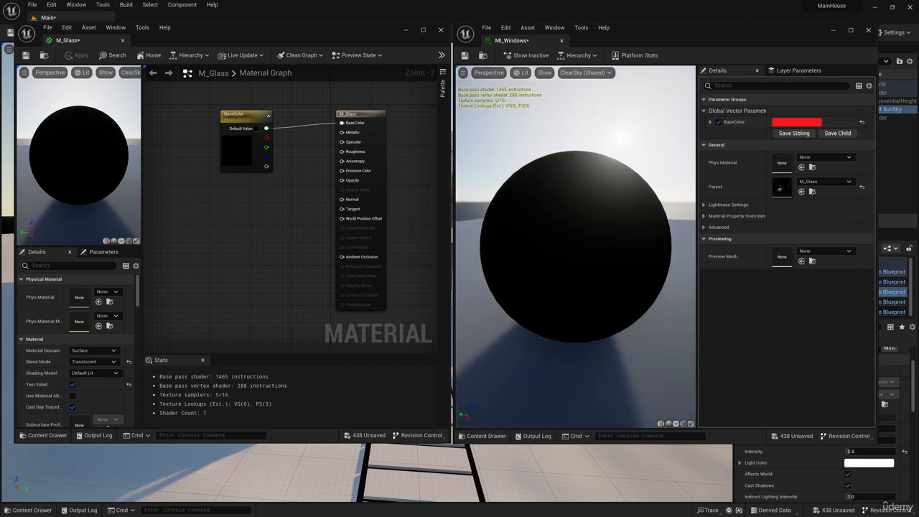
pyautogui.moveTo(562, 209); pyautogui.dragTo(621, 222)
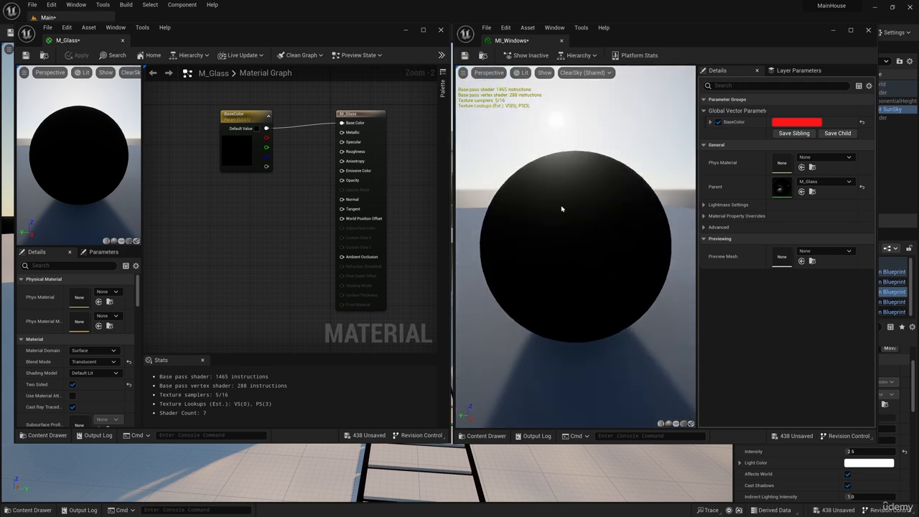
# Disable Ray Traced Skylight in the project's rendering settings and close the Project Settings window
pyautogui.click(51, 5)
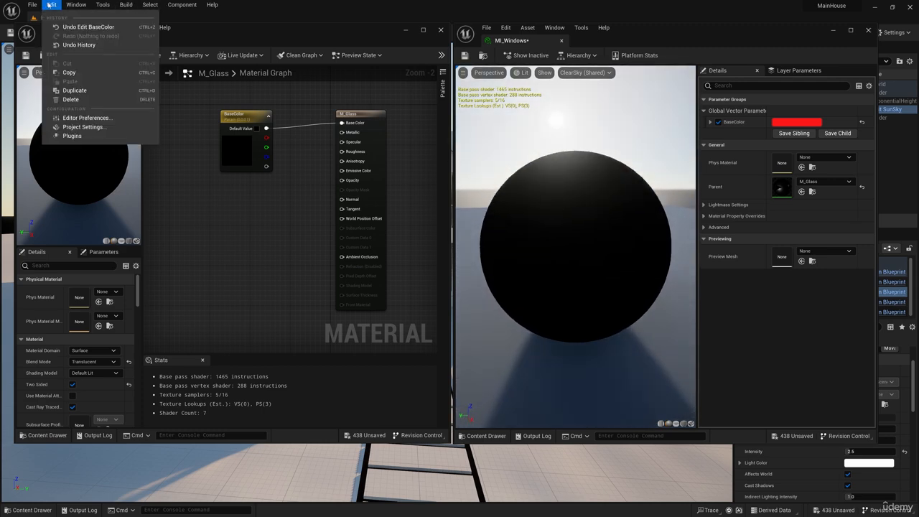
pyautogui.click(84, 127)
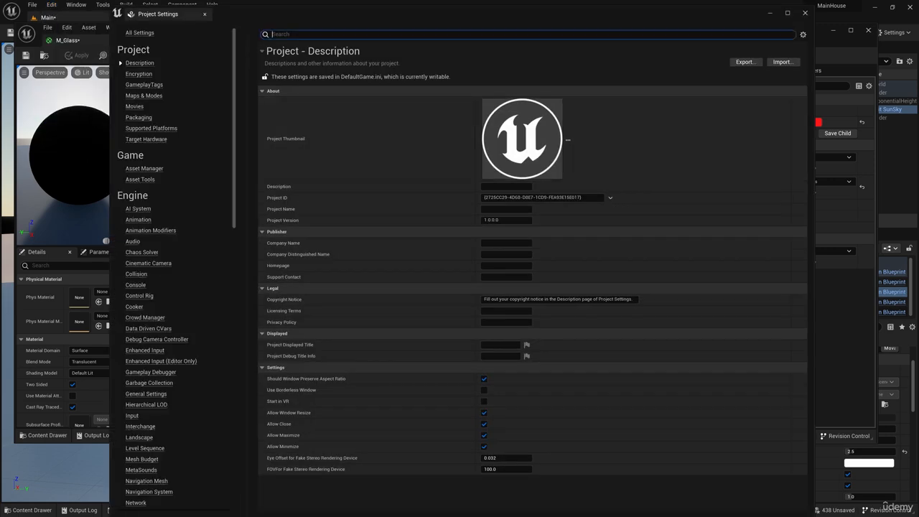
pyautogui.write('sky')
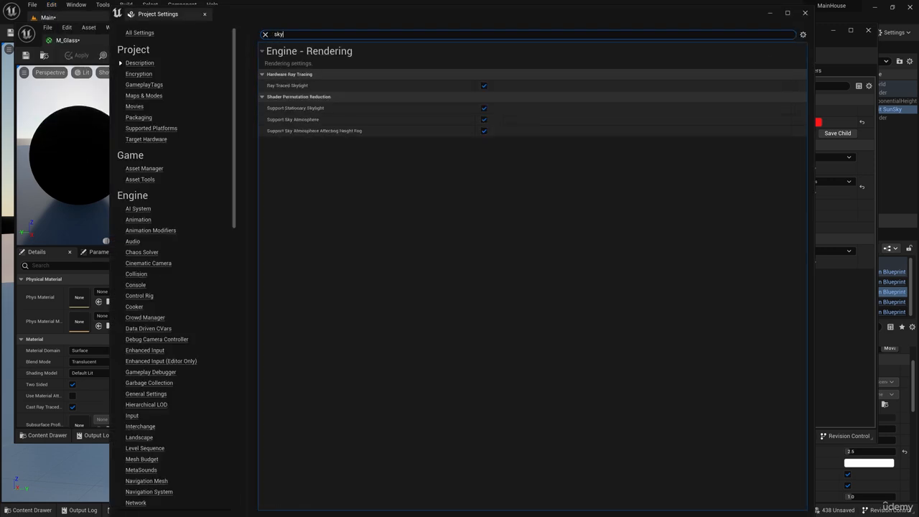
pyautogui.click(484, 86)
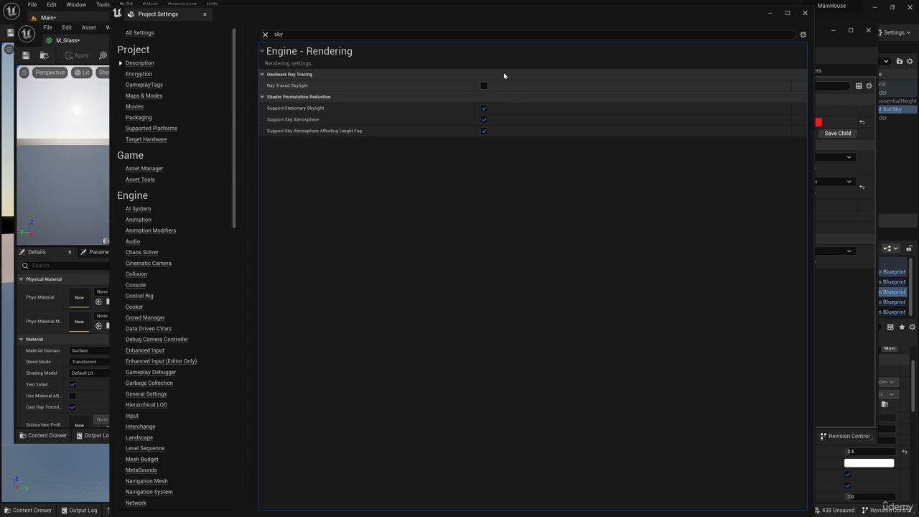
pyautogui.moveTo(444, 16); pyautogui.dragTo(384, 72)
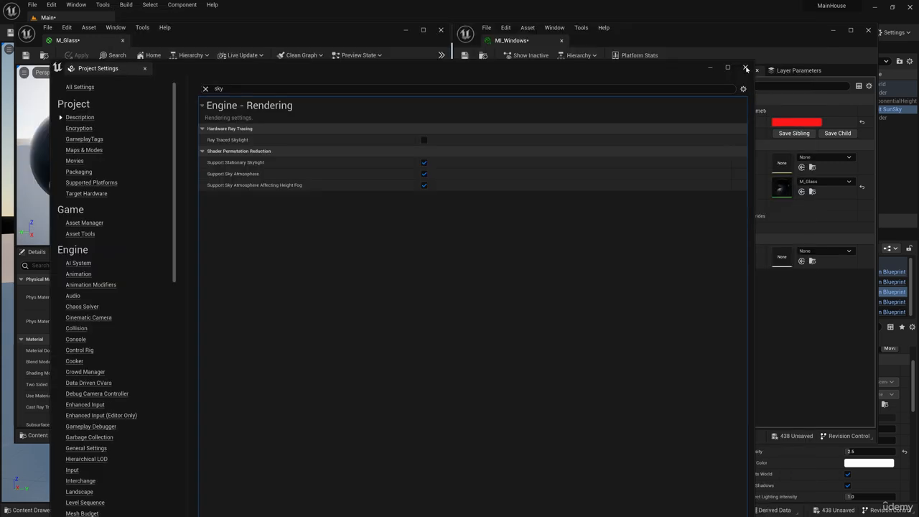
pyautogui.click(746, 68)
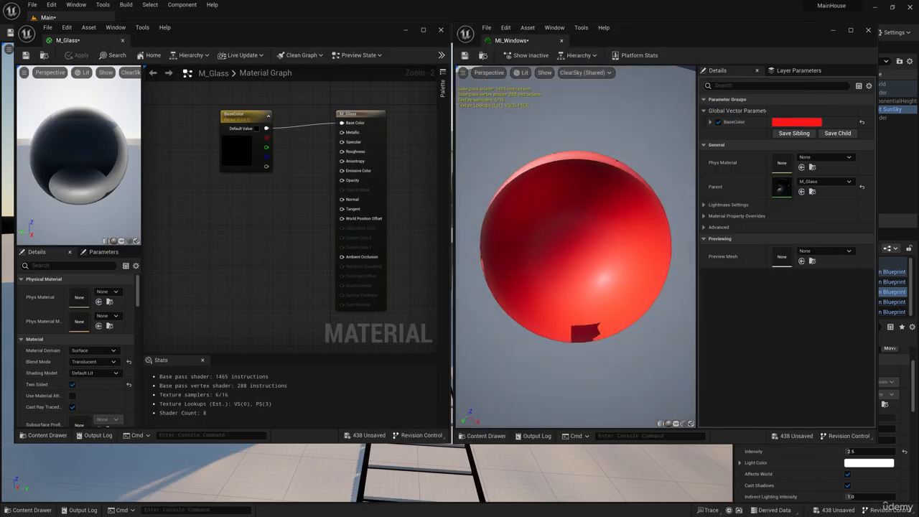
# Set MI_Windows's BaseColor to a pale blue with hex sRGB D9E5F4FF
pyautogui.click(797, 122)
pyautogui.click(630, 172)
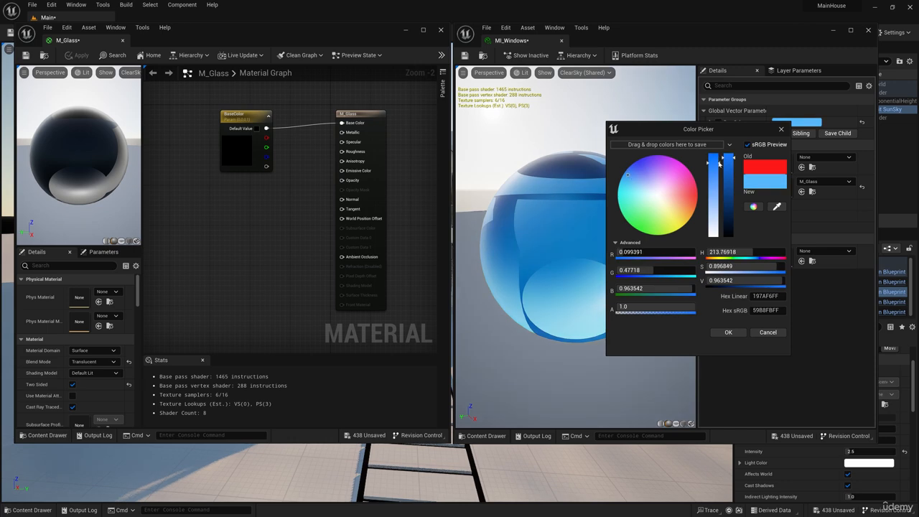
pyautogui.click(647, 187)
pyautogui.click(732, 159)
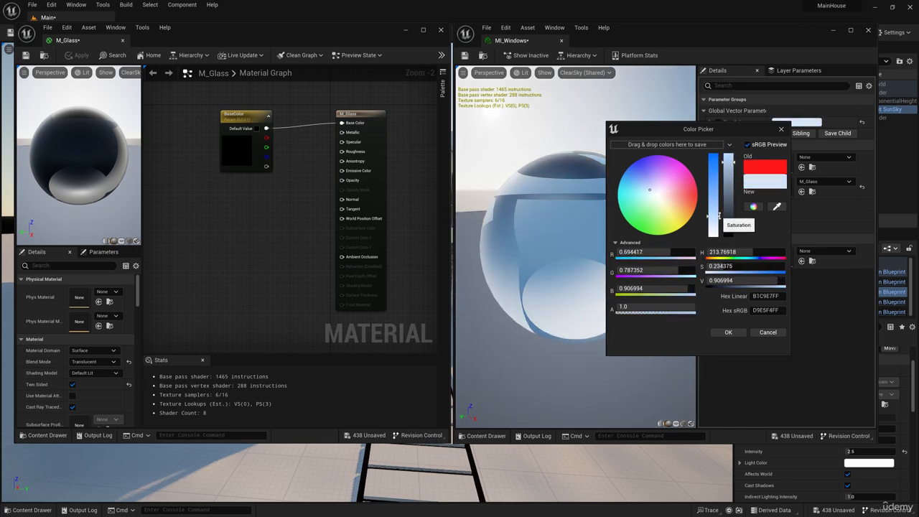
pyautogui.click(728, 332)
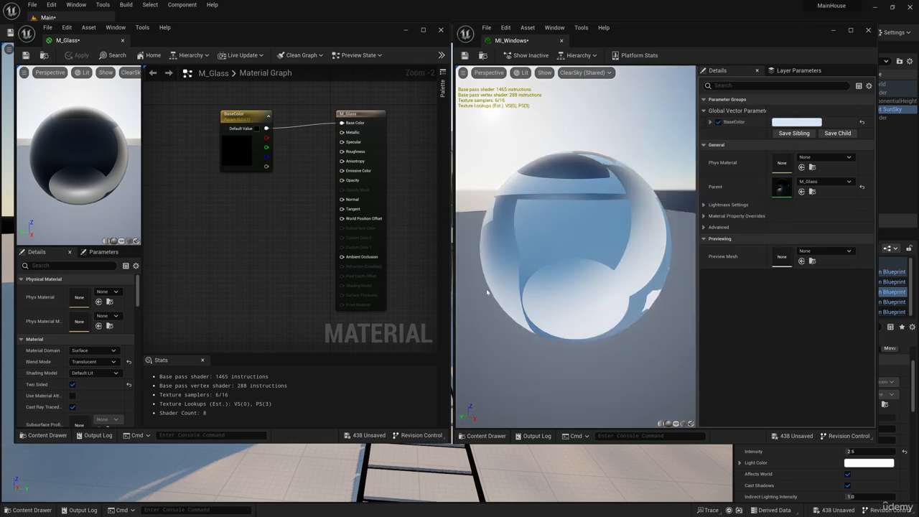
# Promote M_Glass's Metallic, Specular and Roughness inputs to parameters and stack the new nodes below BaseColor
pyautogui.rightClick(342, 133)
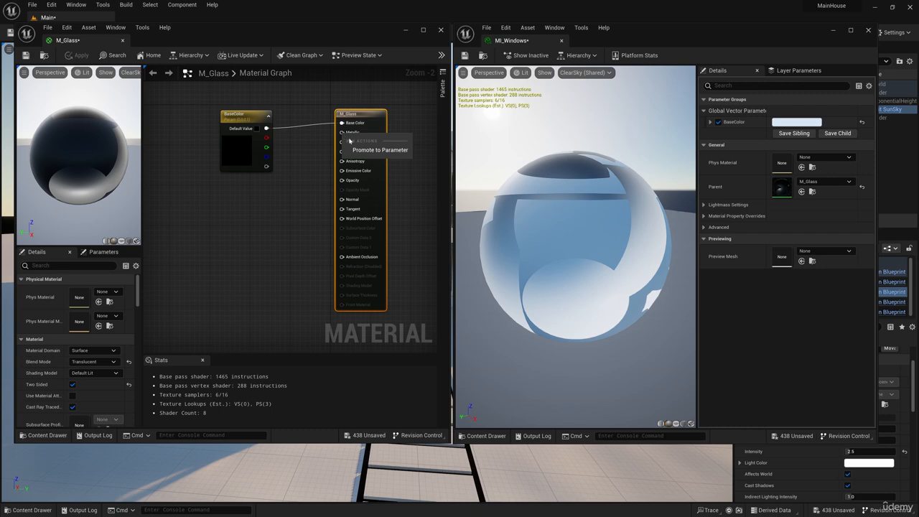
pyautogui.click(372, 150)
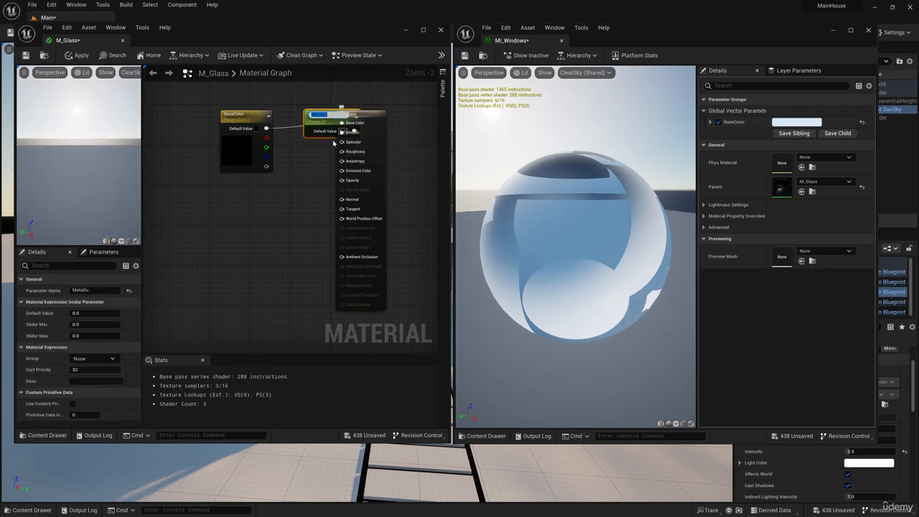
pyautogui.moveTo(316, 133); pyautogui.dragTo(241, 194)
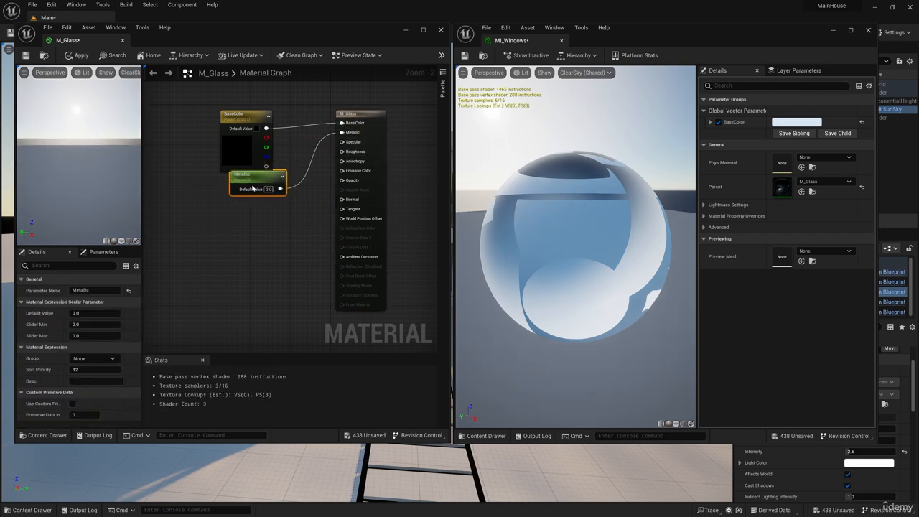
pyautogui.rightClick(342, 141)
pyautogui.click(372, 160)
pyautogui.moveTo(304, 159); pyautogui.dragTo(241, 226)
pyautogui.rightClick(348, 152)
pyautogui.click(372, 170)
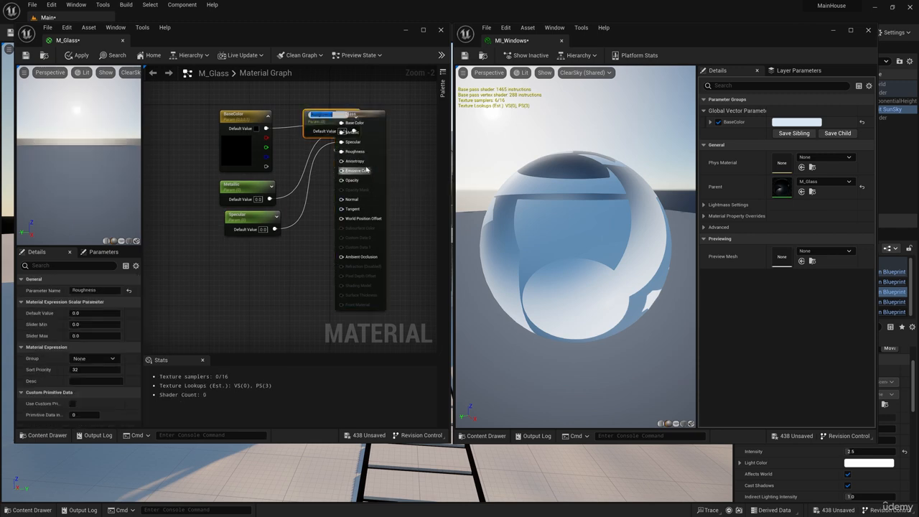
pyautogui.moveTo(322, 124); pyautogui.dragTo(240, 257)
pyautogui.moveTo(253, 218); pyautogui.dragTo(252, 219)
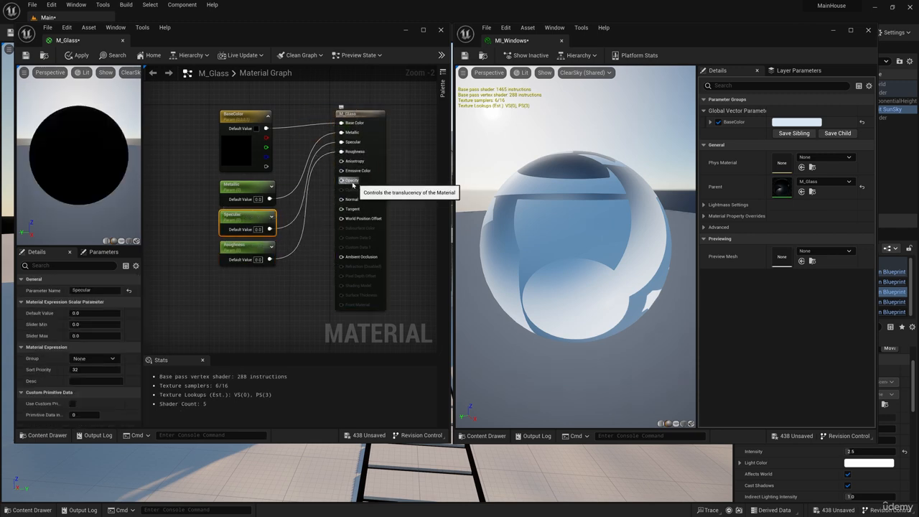
# Add a LinearInterpolate node below the Roughness parameter and connect it to M_Glass's Opacity input
pyautogui.moveTo(341, 180); pyautogui.dragTo(271, 293)
pyautogui.write('lin')
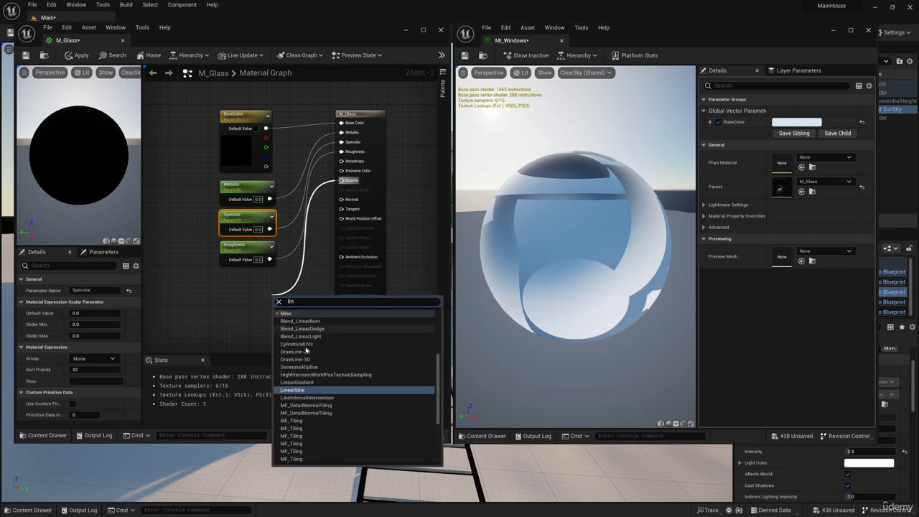
pyautogui.scroll(2, 328, 420)
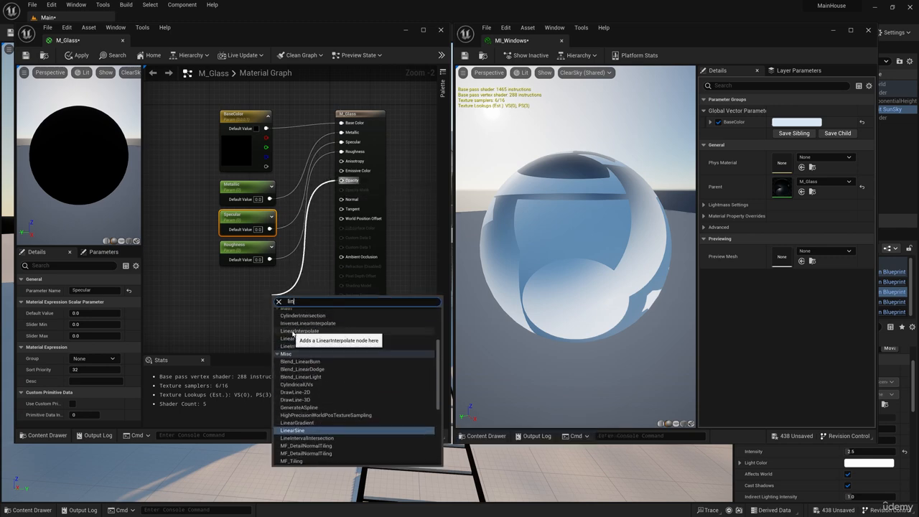
pyautogui.click(292, 333)
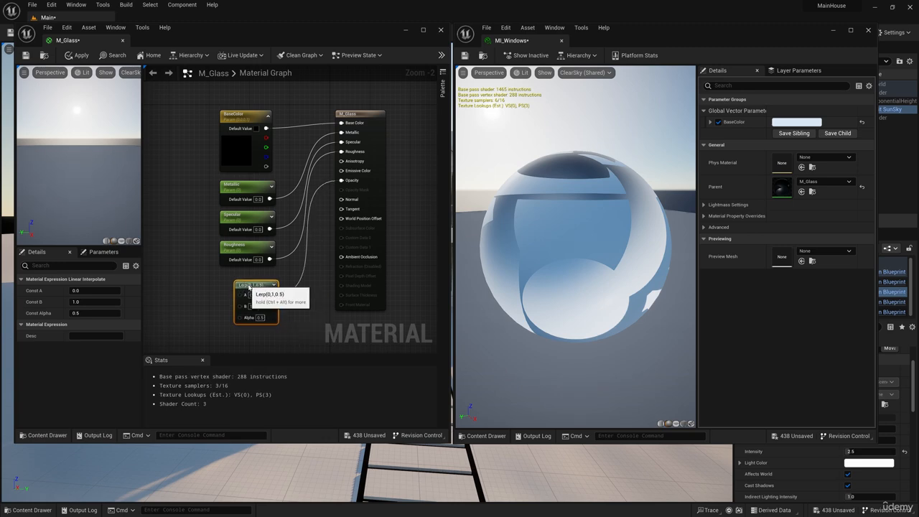
# Connect a new Constant node with a value of 0.15 to input A of the Lerp node
pyautogui.moveTo(259, 303); pyautogui.dragTo(362, 239, button='right')
pyautogui.scroll(2, 362, 240)
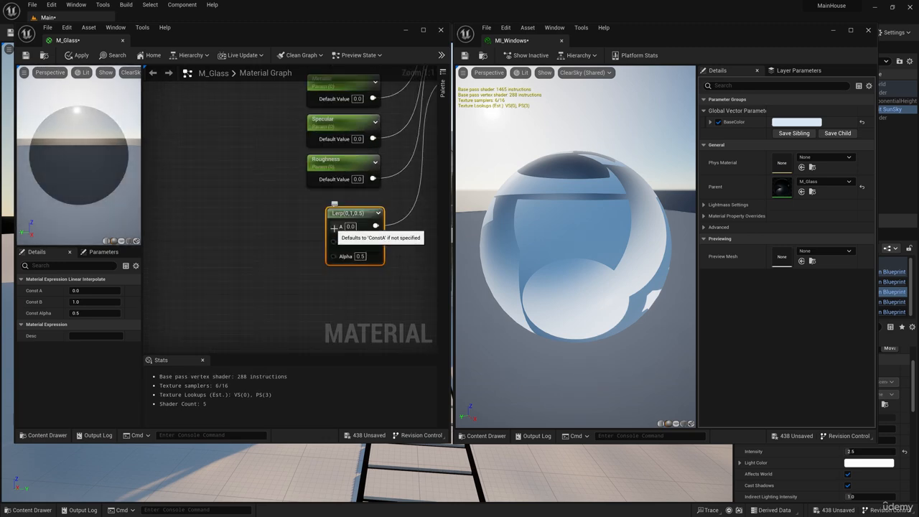
pyautogui.moveTo(333, 227); pyautogui.dragTo(281, 211)
pyautogui.write('cons')
pyautogui.click(301, 249)
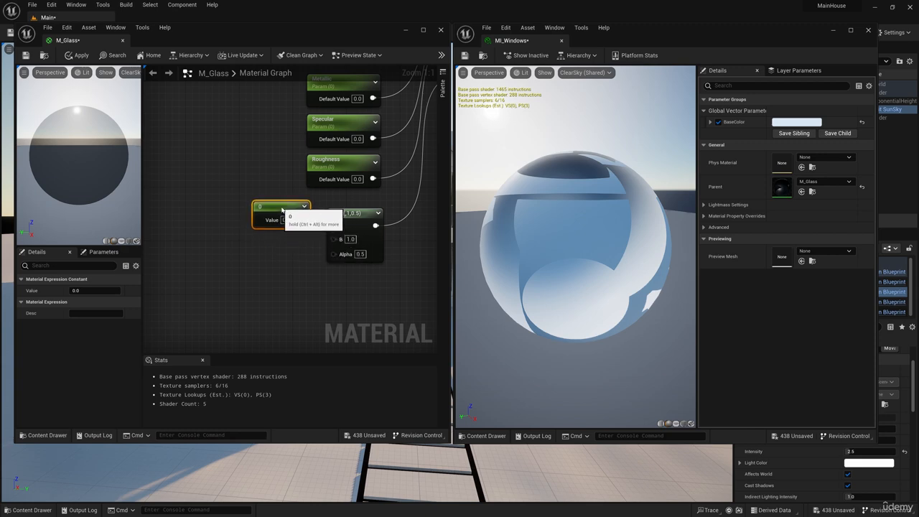
pyautogui.click(287, 220)
pyautogui.press('Return')
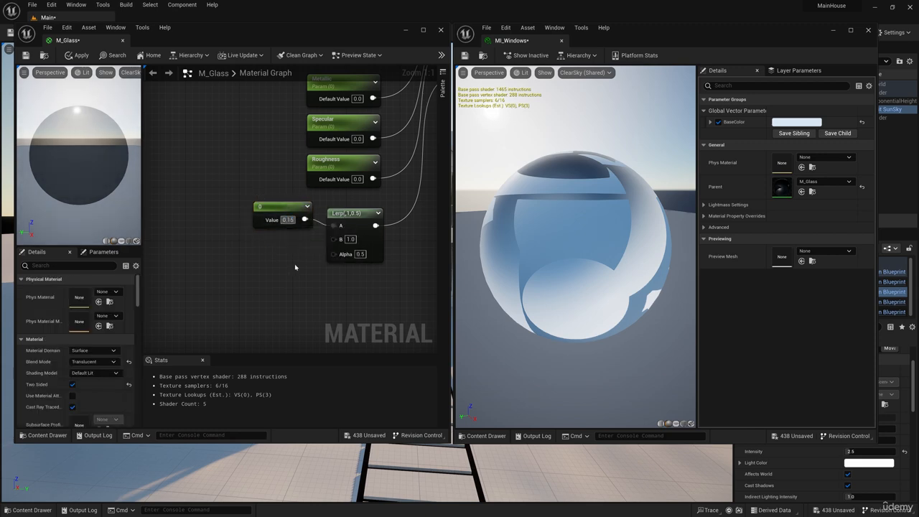
# Connect a new Constant node with a value of 1 to the Lerp's B input, placing it below the 0.15 constant
pyautogui.moveTo(335, 239); pyautogui.dragTo(282, 269)
pyautogui.write('cons')
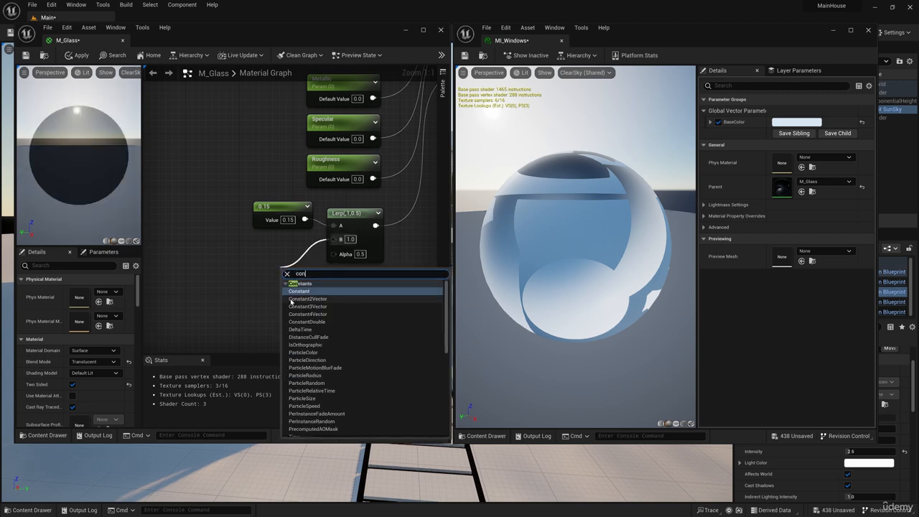
pyautogui.click(311, 293)
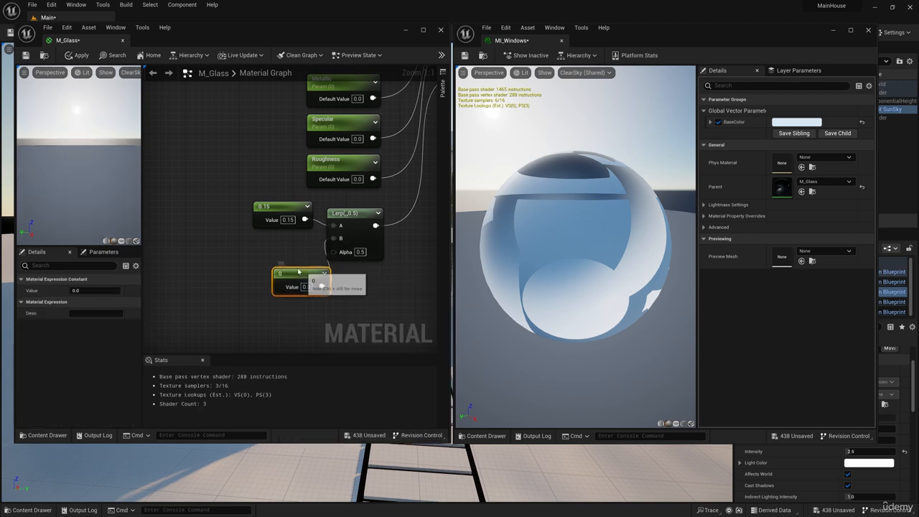
pyautogui.moveTo(309, 275); pyautogui.dragTo(282, 256)
pyautogui.click(290, 267)
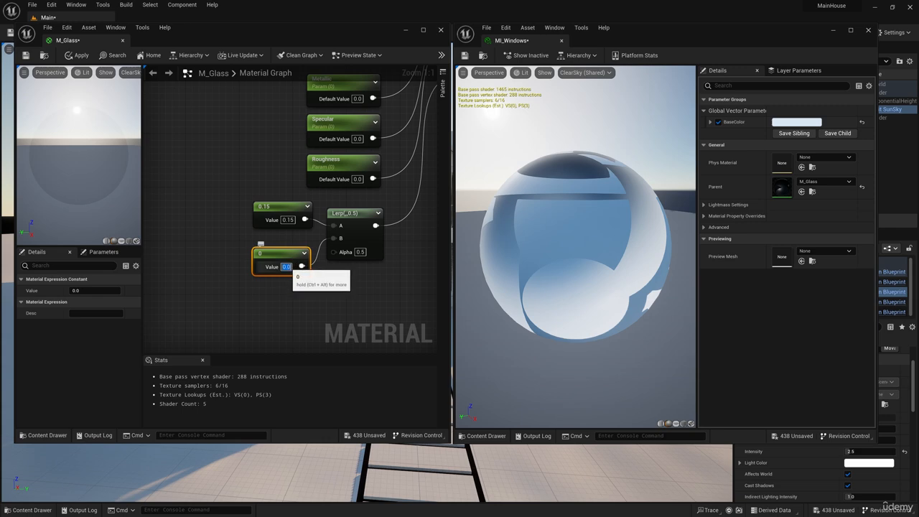
pyautogui.write('1')
pyautogui.click(309, 292)
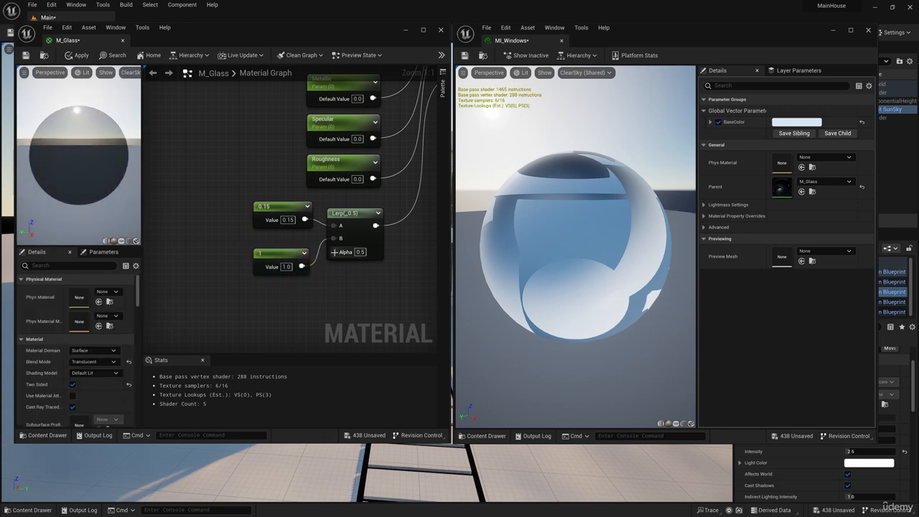
# Add a Fresnel node to the M_Glass graph and connect it to the Lerp's Alpha input
pyautogui.moveTo(334, 252); pyautogui.dragTo(290, 308)
pyautogui.write('fresnel')
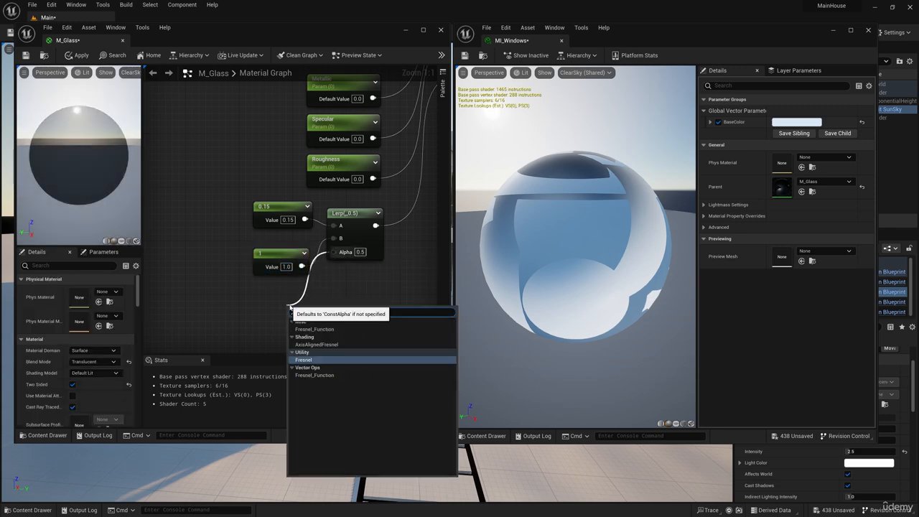
pyautogui.click(324, 362)
pyautogui.scroll(-3, 232, 332)
pyautogui.moveTo(232, 332); pyautogui.dragTo(282, 276, button='right')
pyautogui.scroll(3, 247, 296)
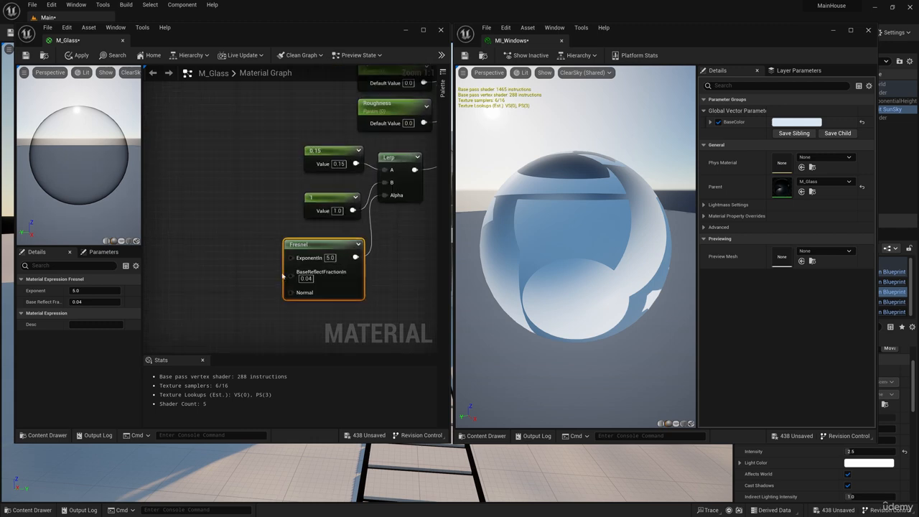
# Promote the Fresnel's ExponentIn input to a parameter named OpasExponentIn, place it beside the Fresnel node, and apply the material changes
pyautogui.rightClick(285, 275)
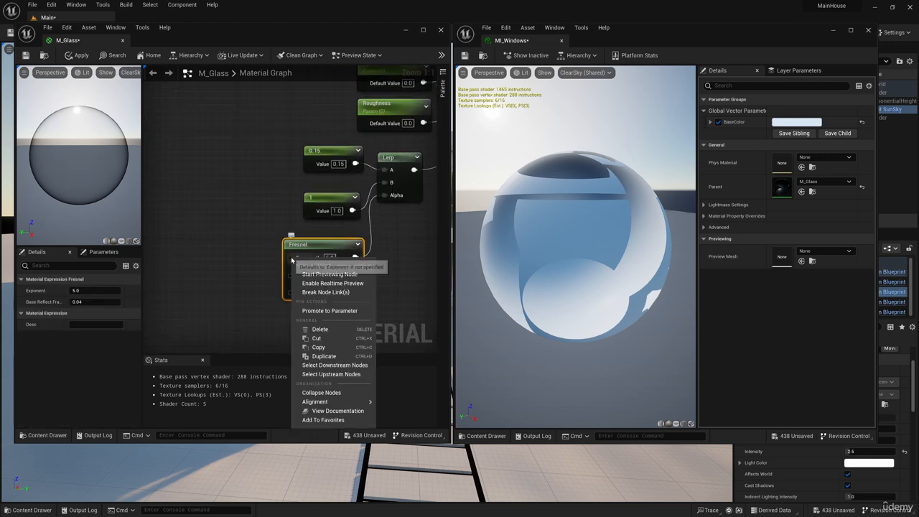
pyautogui.click(333, 311)
pyautogui.moveTo(267, 248); pyautogui.dragTo(193, 244)
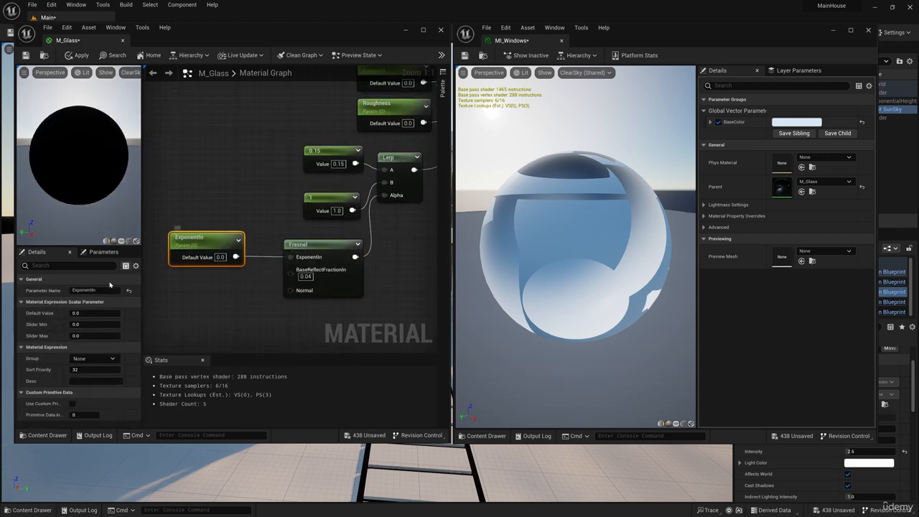
pyautogui.click(73, 290)
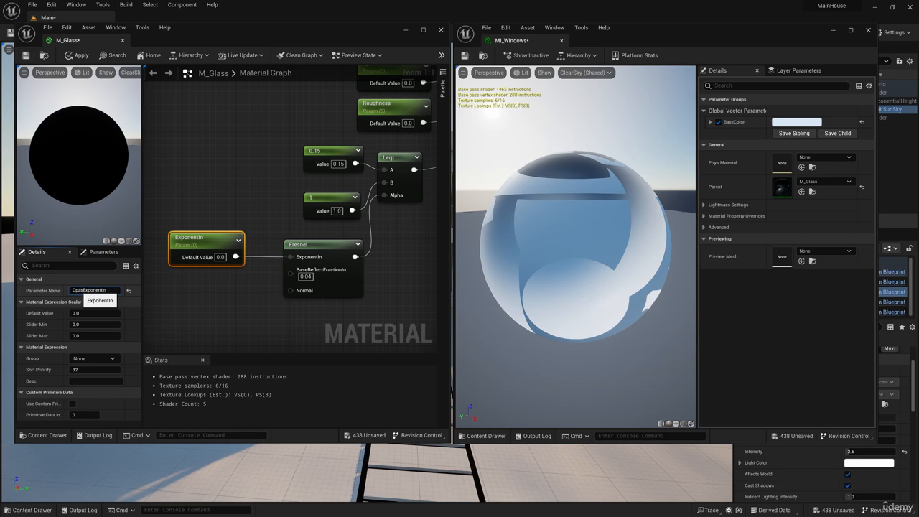
pyautogui.write('Opas')
pyautogui.press('Return')
pyautogui.click(224, 311)
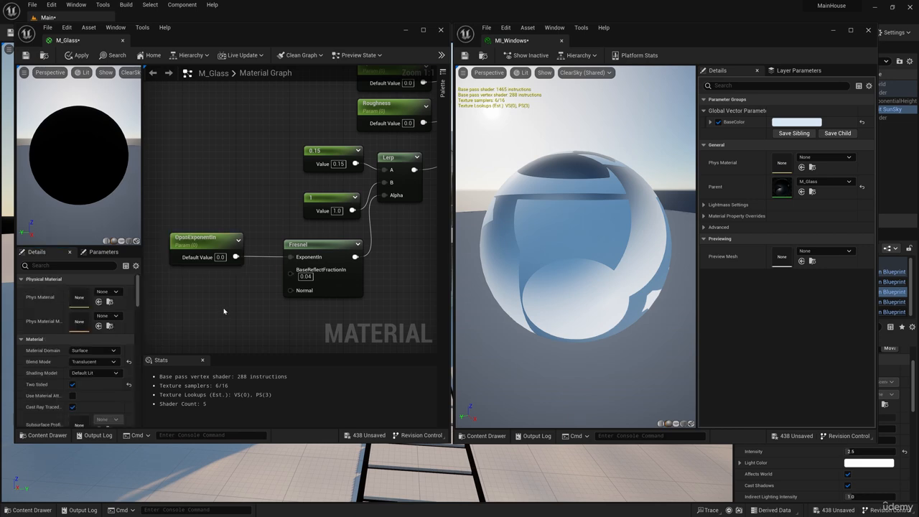
pyautogui.click(81, 56)
# Find the refraction settings of M_Glass and set the Refraction Method to Index Of Refraction
pyautogui.press('Home')
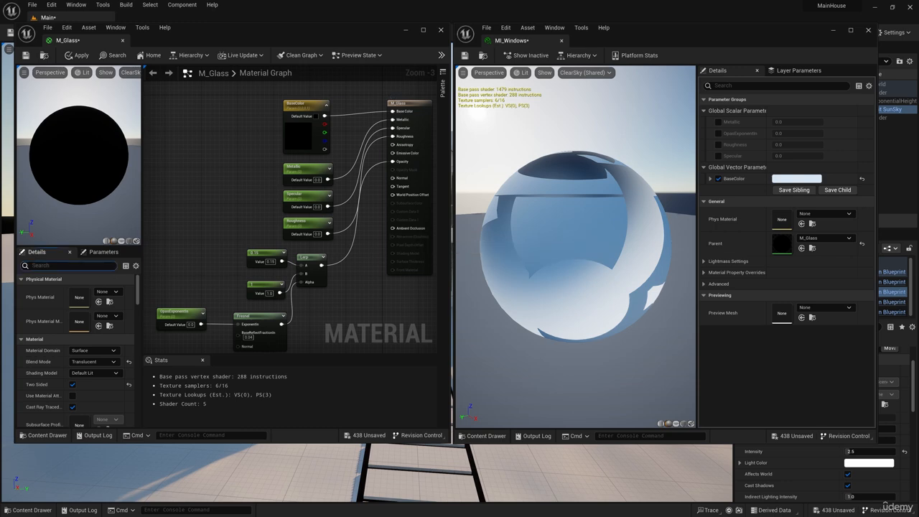
pyautogui.write('refr')
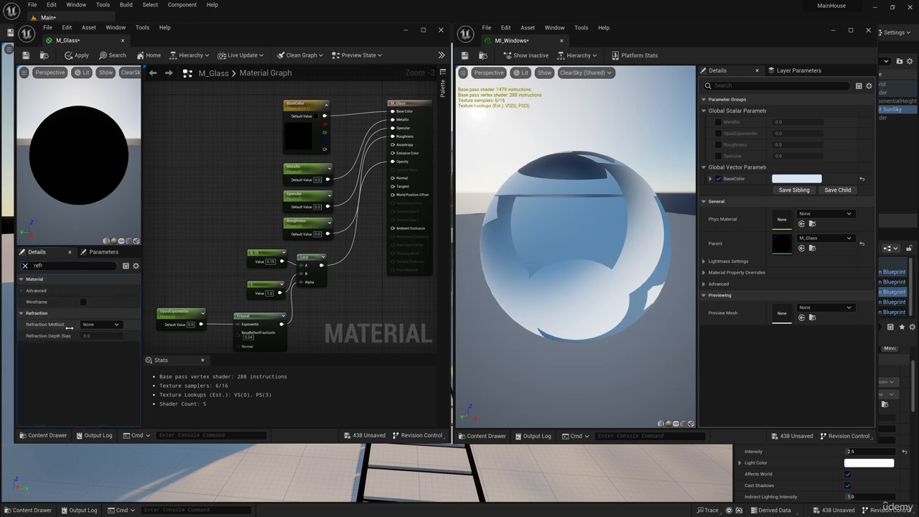
pyautogui.click(93, 324)
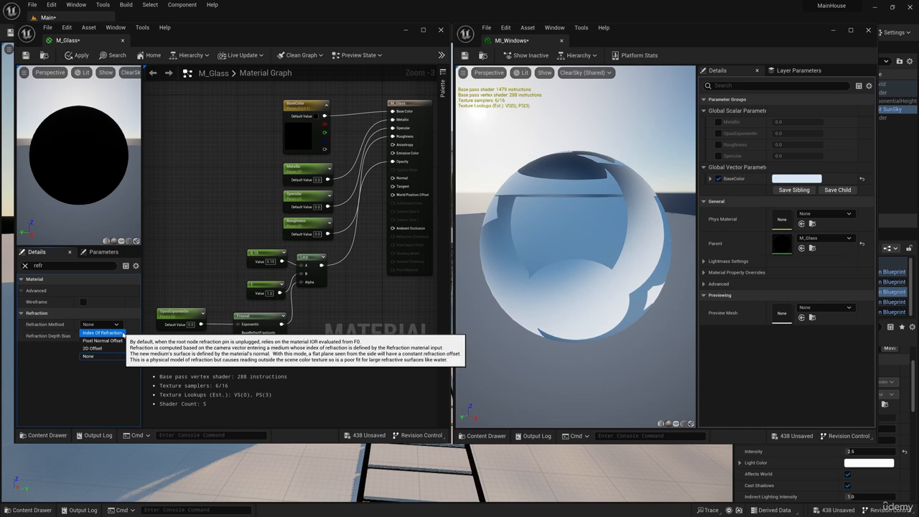
pyautogui.click(103, 333)
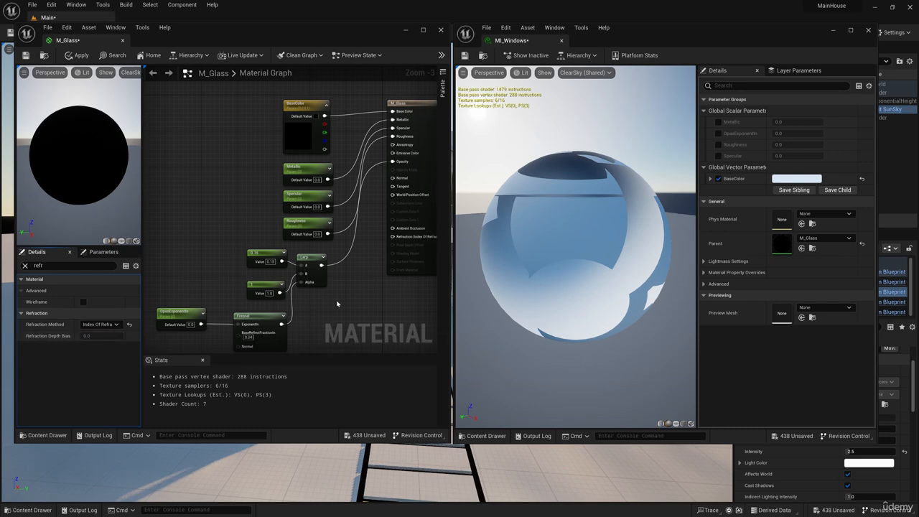
# Promote M_Glass's Refraction input to a parameter and place its node below the Lerp
pyautogui.rightClick(392, 237)
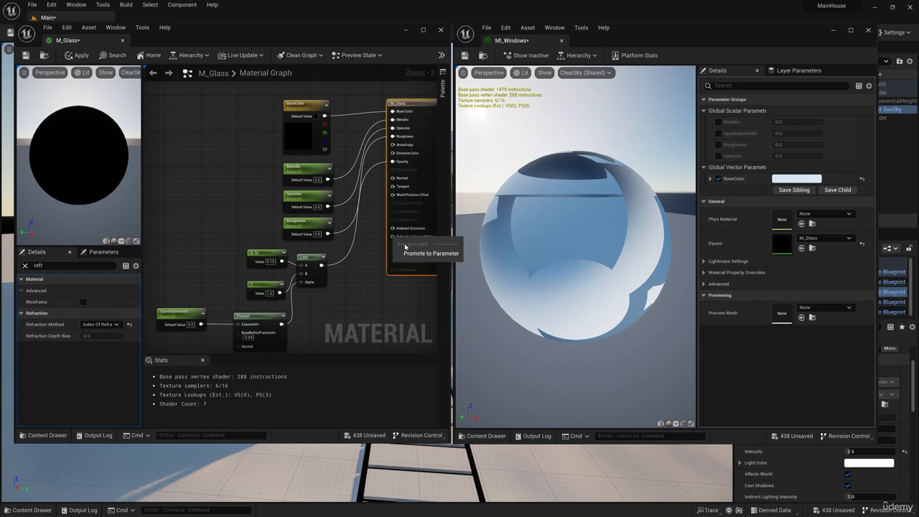
pyautogui.click(405, 247)
pyautogui.moveTo(348, 131); pyautogui.dragTo(344, 306)
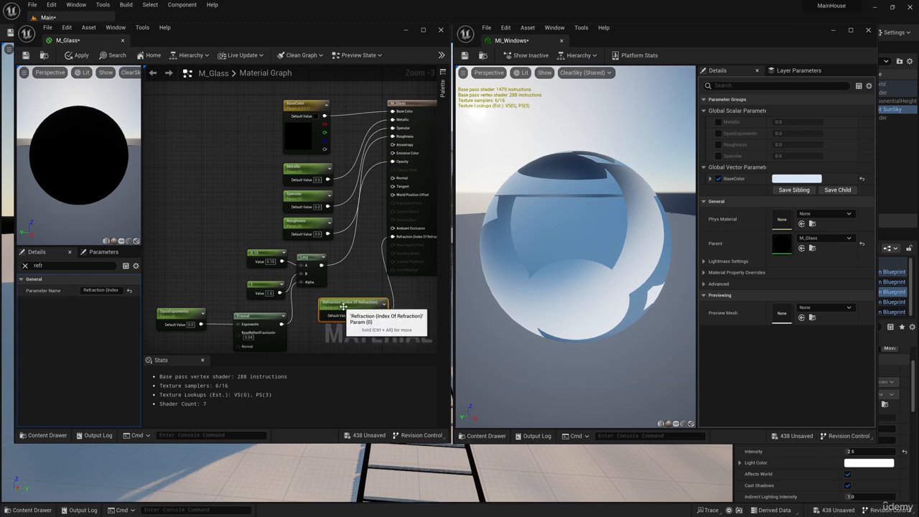
# Rename the refraction parameter IOR, set its default value to 1.001, and apply the changes to M_Glass
pyautogui.click(25, 265)
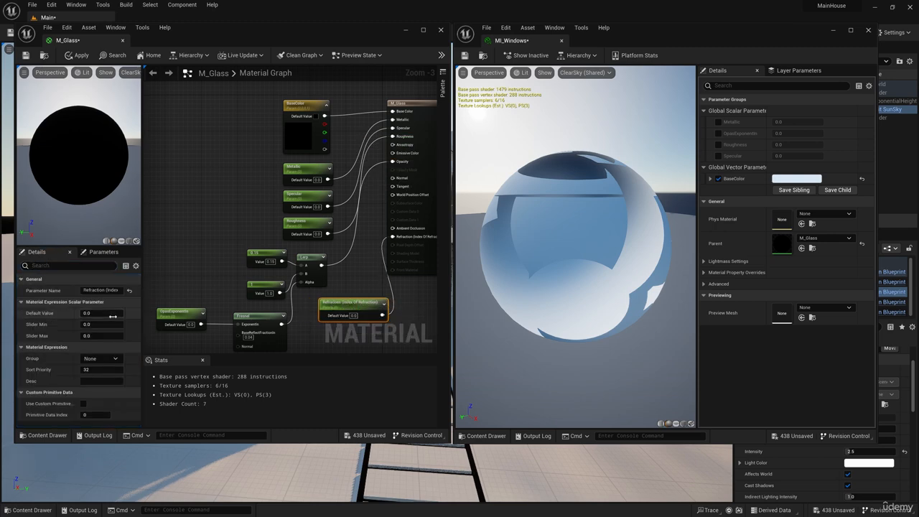
pyautogui.click(86, 290)
pyautogui.press('BackSpace')
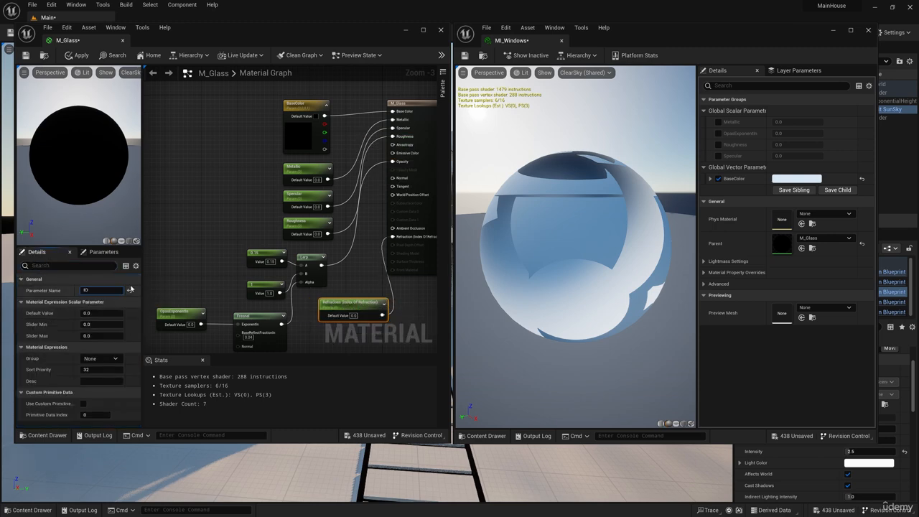
pyautogui.click(88, 313)
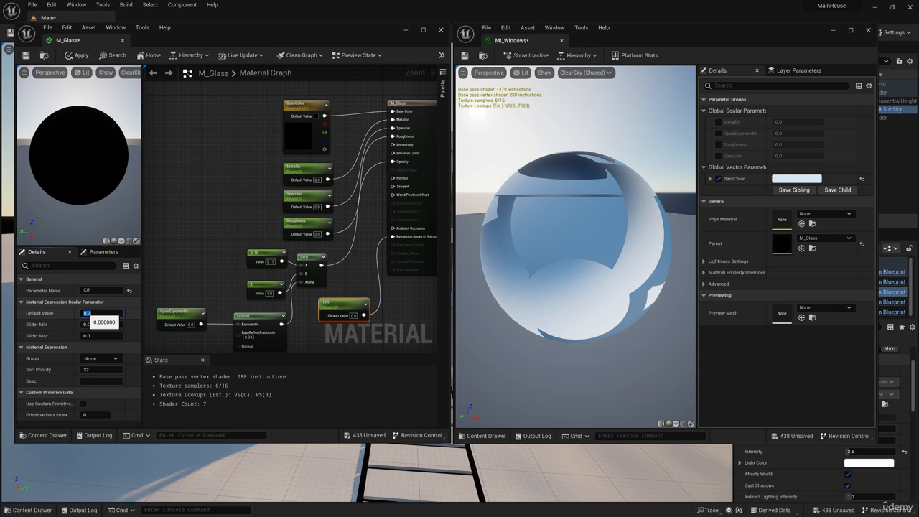
pyautogui.write('1.0')
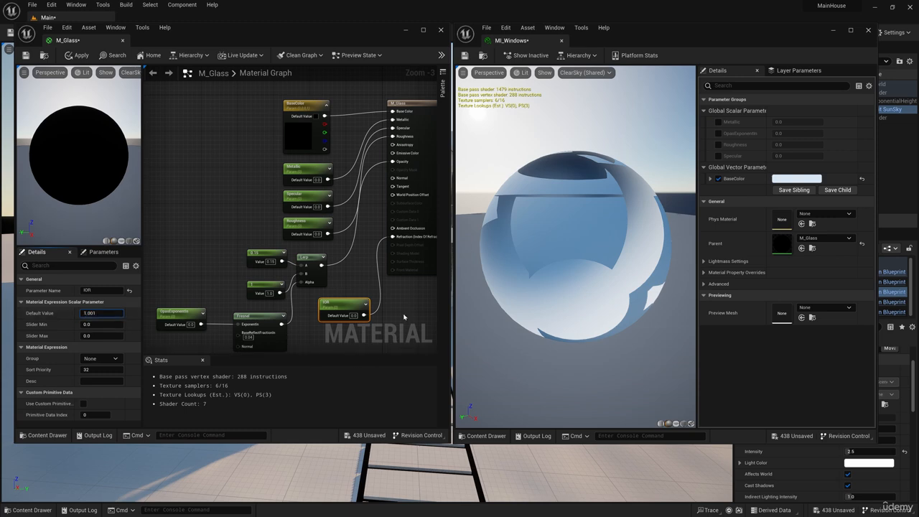
pyautogui.click(403, 316)
pyautogui.click(77, 57)
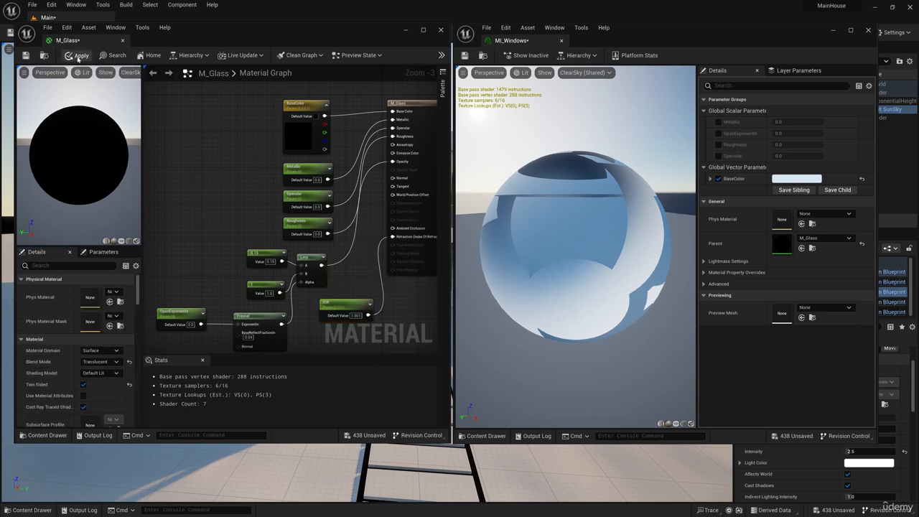
# Enable the scalar parameter overrides in MI_Windows, including Metallic, OpasExponentIn, Roughness and Specular
pyautogui.click(719, 134)
pyautogui.click(719, 144)
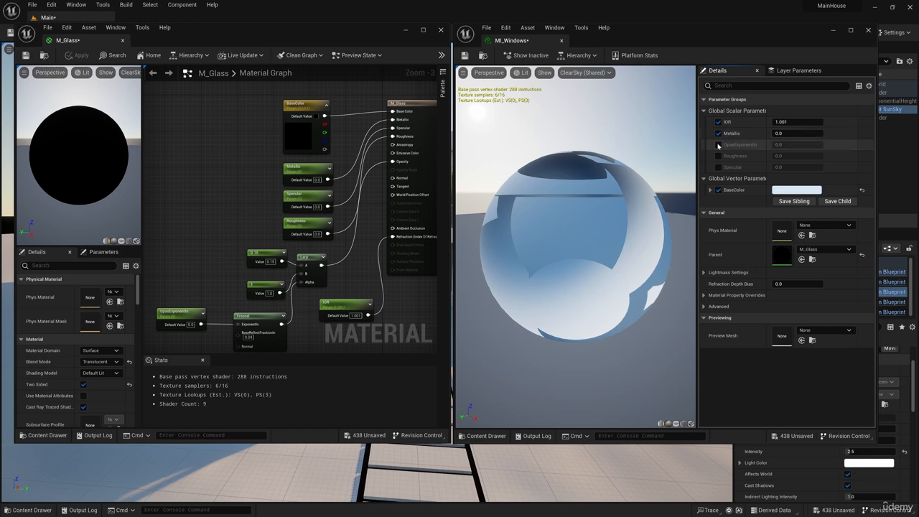
pyautogui.click(719, 155)
pyautogui.click(719, 167)
# Set MI_Windows's Metallic to 1.0, Roughness to 0.1 and Specular to 1.0
pyautogui.click(783, 133)
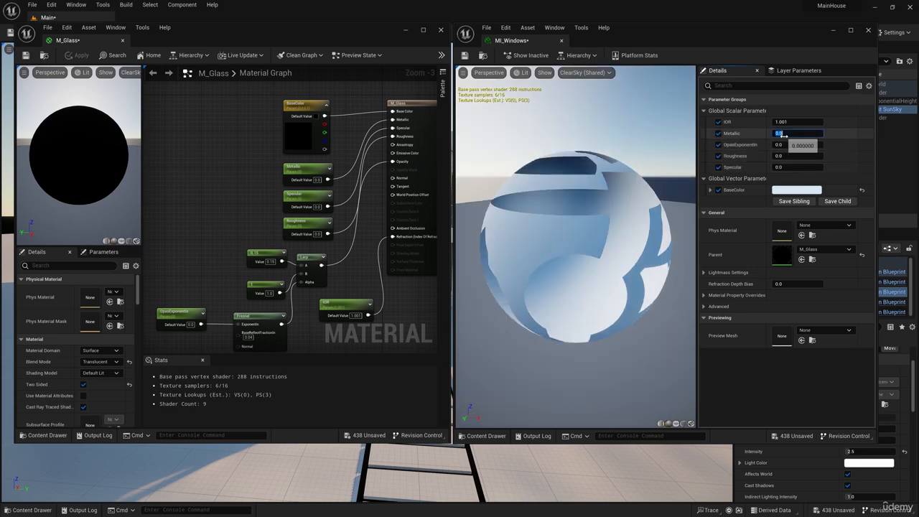
pyautogui.press('Return')
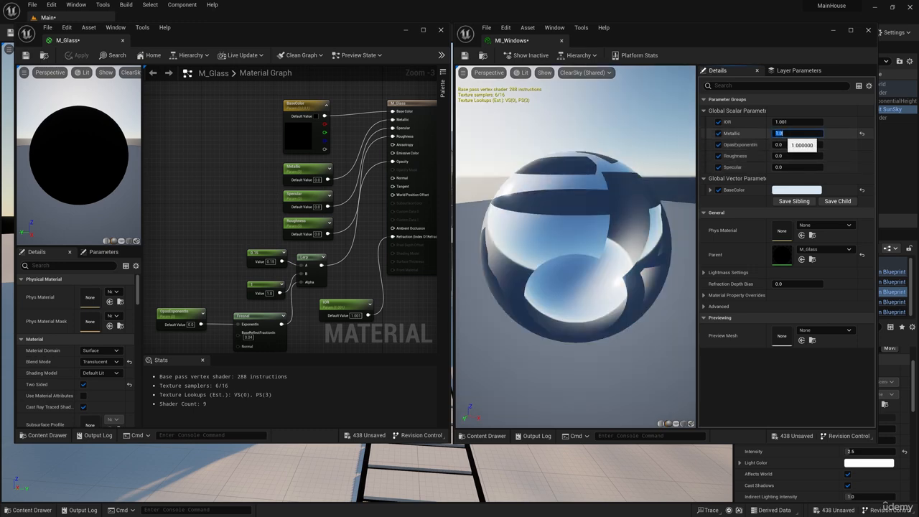
pyautogui.click(778, 156)
pyautogui.write('0.1')
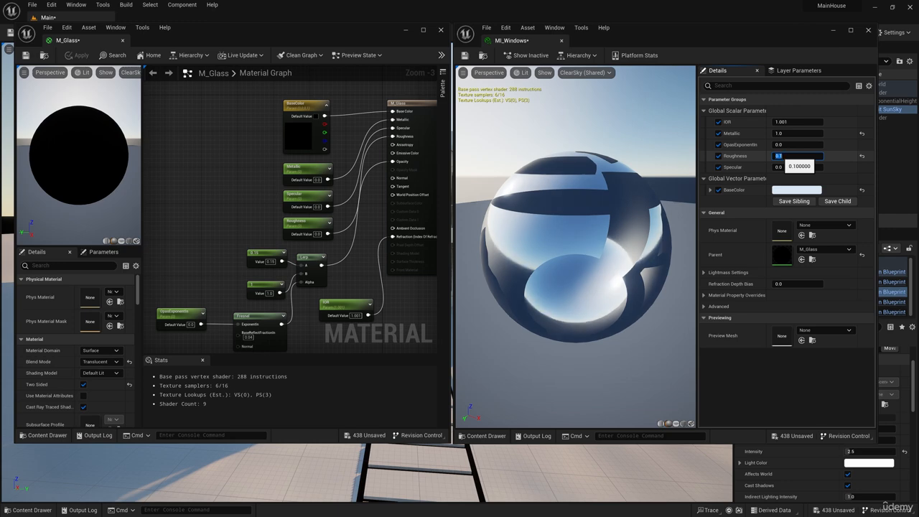
pyautogui.press('Return')
# Try 0.8 for the OpasExponentIn parameter of MI_Windows and settle on 0.9
pyautogui.moveTo(779, 144)
pyautogui.mouseDown()
pyautogui.moveTo(808, 145)
pyautogui.moveTo(796, 144)
pyautogui.mouseUp()
pyautogui.click(777, 145)
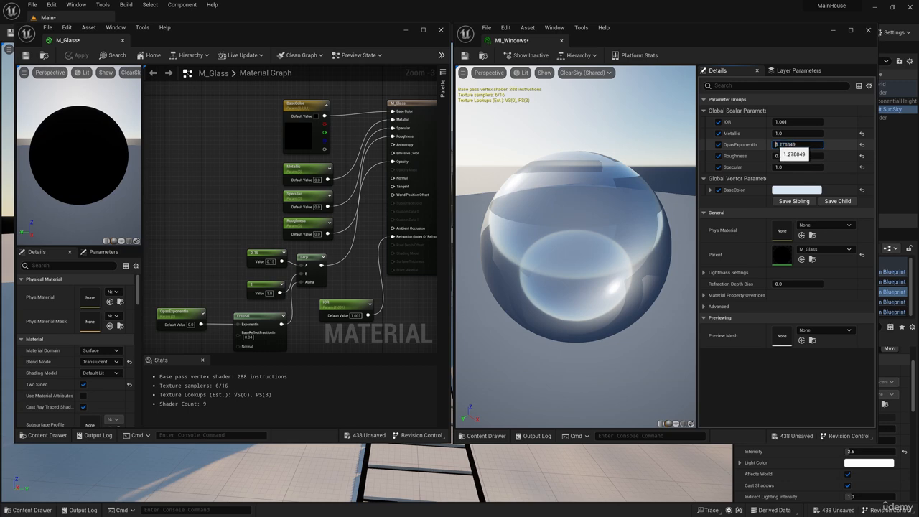
pyautogui.doubleClick(781, 145)
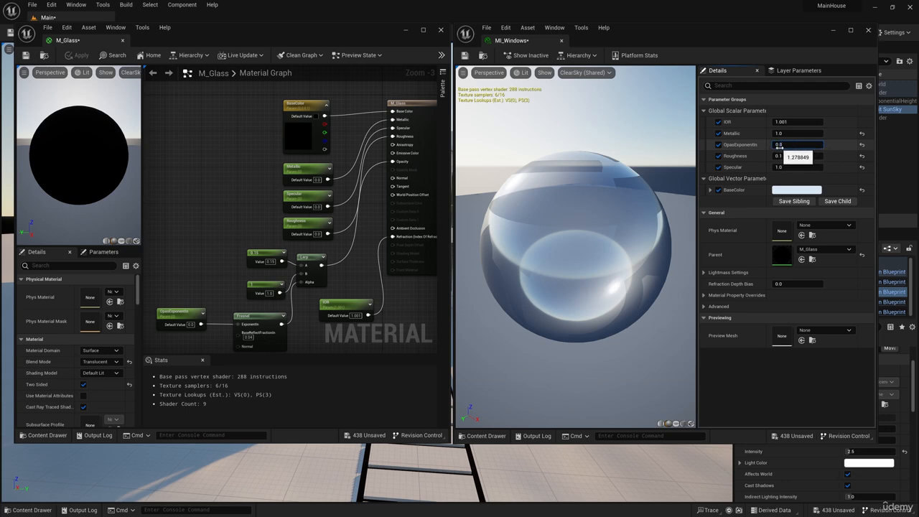
pyautogui.write('8')
pyautogui.press('Return')
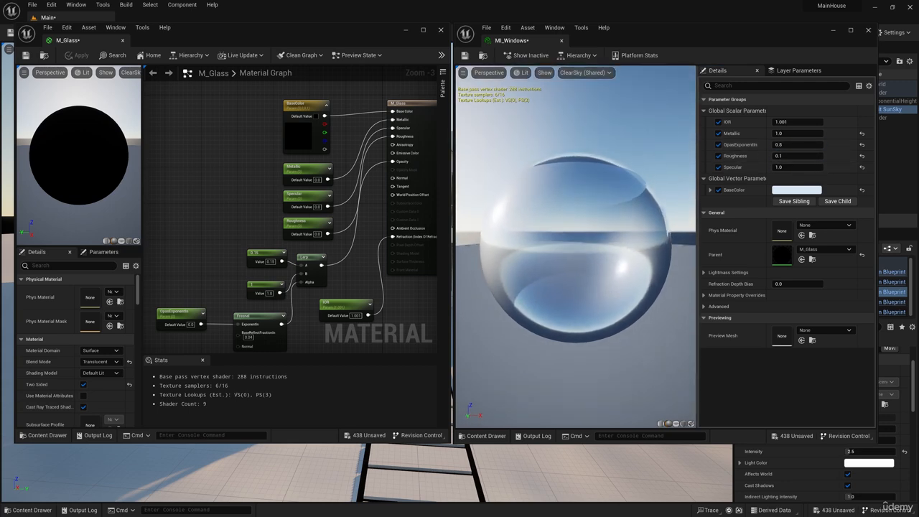
pyautogui.moveTo(575, 248); pyautogui.dragTo(524, 270)
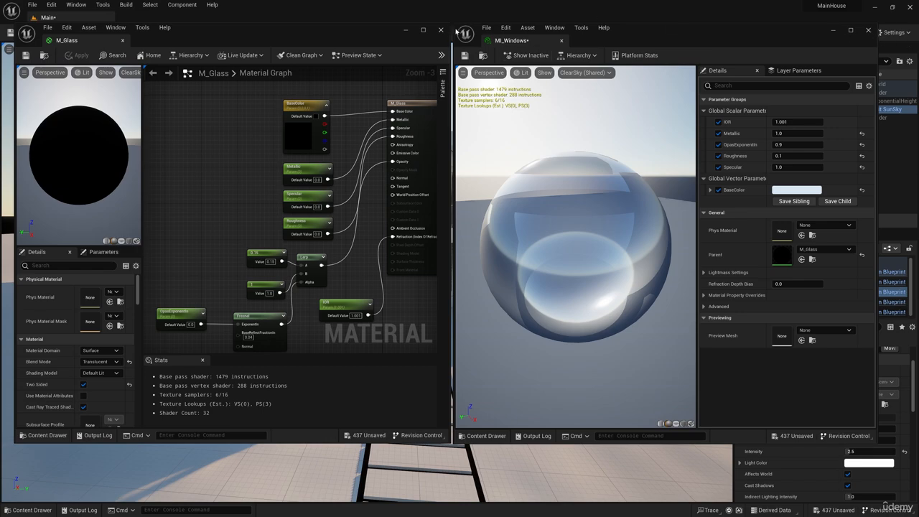
# Close the M_Glass and MI_Windows editors to return to the house level
pyautogui.click(441, 29)
pyautogui.click(869, 30)
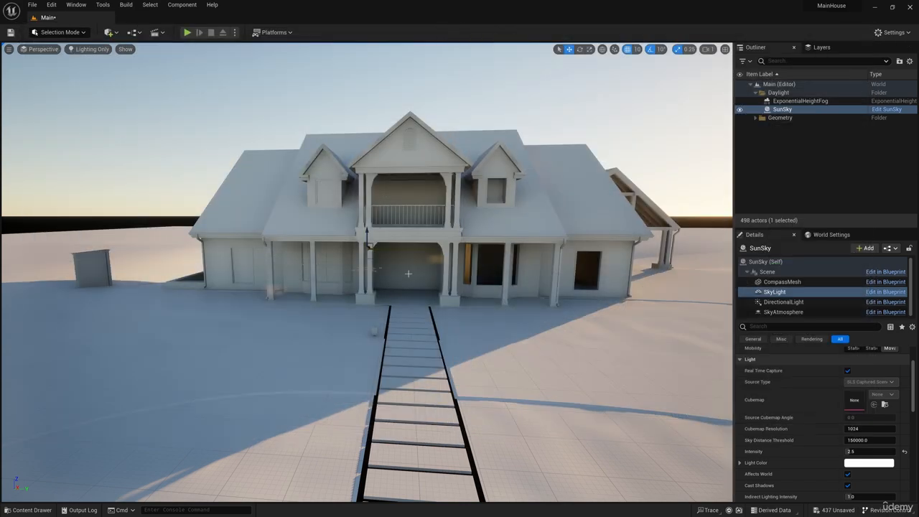
pyautogui.moveTo(379, 282); pyautogui.dragTo(367, 230, button='right')
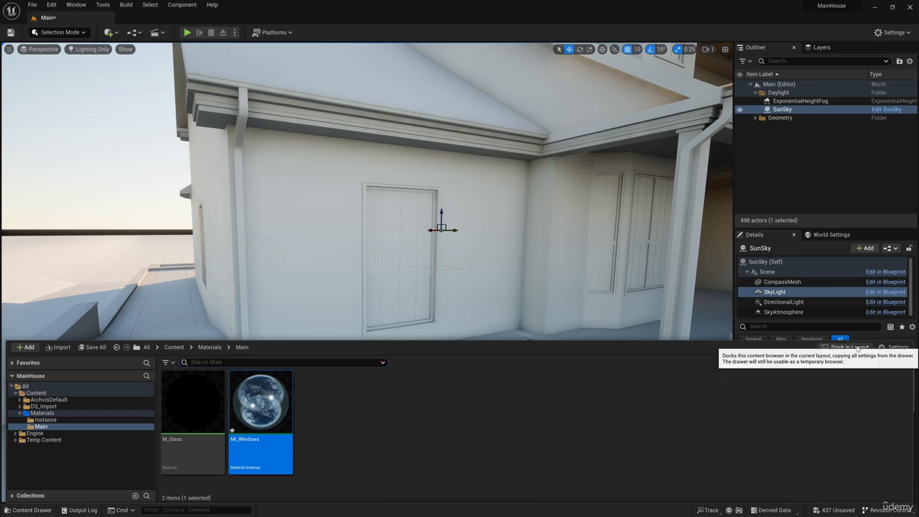
# Dock the content browser in the layout and open the Main folder inside Materials
pyautogui.click(850, 347)
pyautogui.click(39, 418)
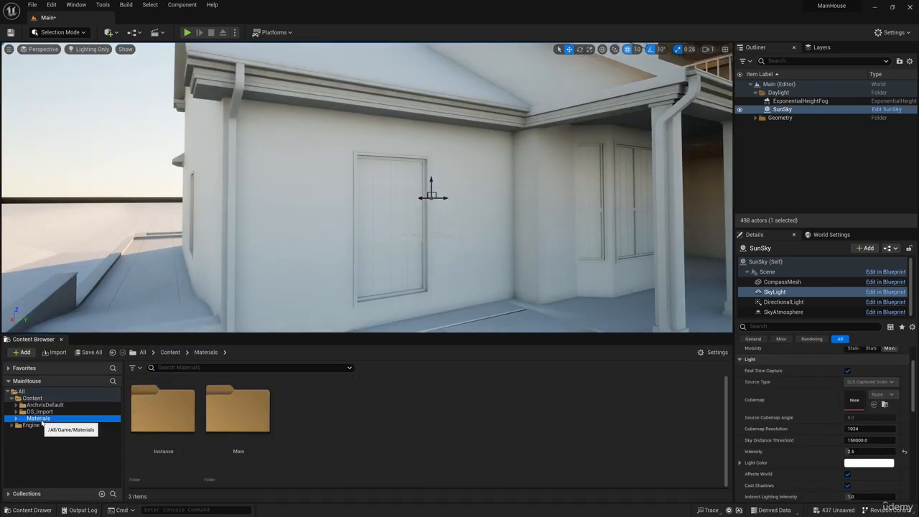
pyautogui.doubleClick(237, 411)
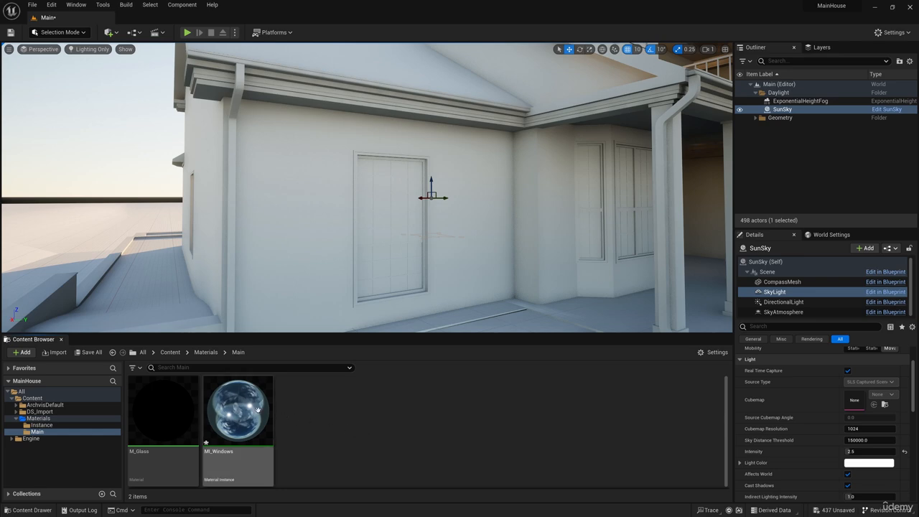
# Apply MI_Windows to the glass of the front side window and the bay window under the porch
pyautogui.moveTo(243, 408)
pyautogui.moveTo(317, 385); pyautogui.dragTo(383, 253)
pyautogui.moveTo(372, 272)
pyautogui.mouseDown(button='right')
pyautogui.moveTo(316, 273)
pyautogui.moveTo(372, 272)
pyautogui.mouseUp(button='right')
pyautogui.moveTo(238, 409); pyautogui.dragTo(384, 253)
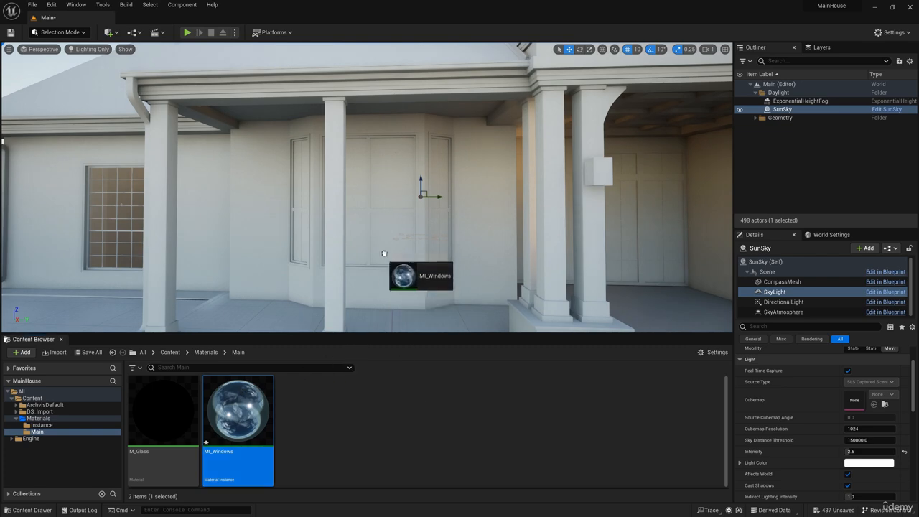
pyautogui.moveTo(378, 219); pyautogui.dragTo(378, 219)
# Apply MI_Windows to the glass panes beside the front entrance door
pyautogui.moveTo(344, 254); pyautogui.dragTo(344, 254, button='right')
pyautogui.moveTo(238, 406); pyautogui.dragTo(188, 224)
pyautogui.moveTo(244, 388); pyautogui.dragTo(282, 216)
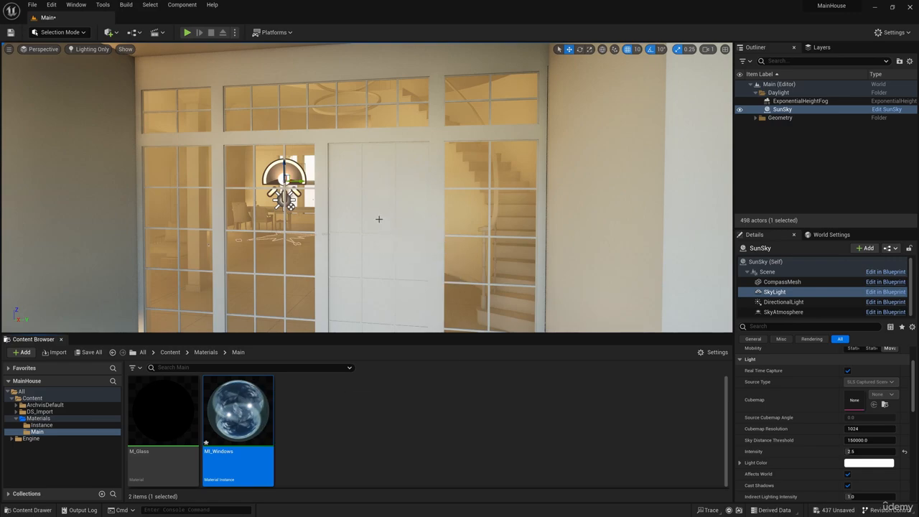
# Apply MI_Windows to the opaque glass panes next to the dark openings on the house's other walls
pyautogui.moveTo(378, 218); pyautogui.dragTo(378, 217, button='right')
pyautogui.moveTo(244, 380); pyautogui.dragTo(436, 166)
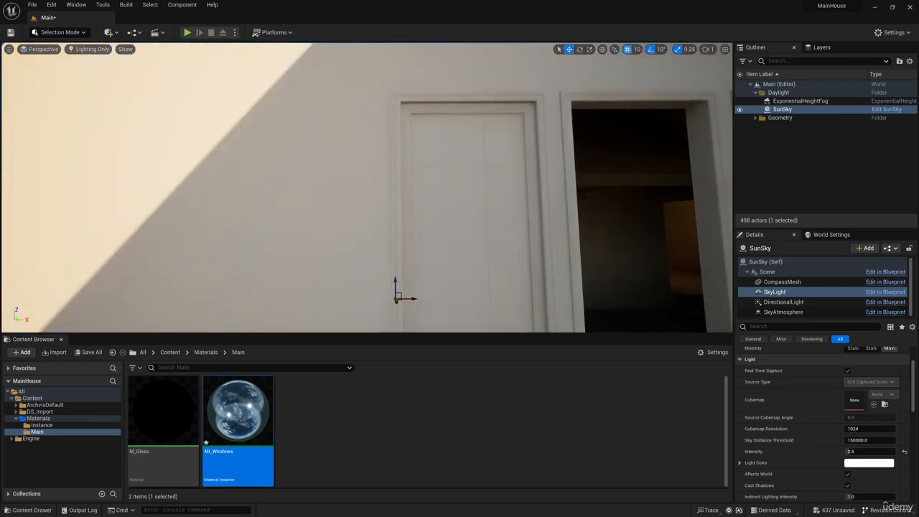
pyautogui.moveTo(378, 217); pyautogui.dragTo(378, 218, button='right')
pyautogui.moveTo(238, 410); pyautogui.dragTo(445, 201)
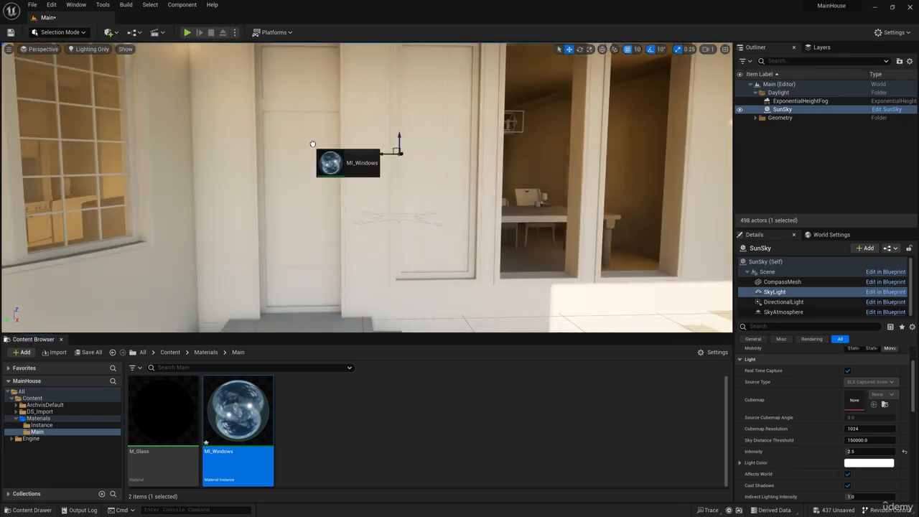
# Apply MI_Windows to the remaining opaque door and window panes near the curved window bay
pyautogui.moveTo(314, 141); pyautogui.dragTo(442, 146)
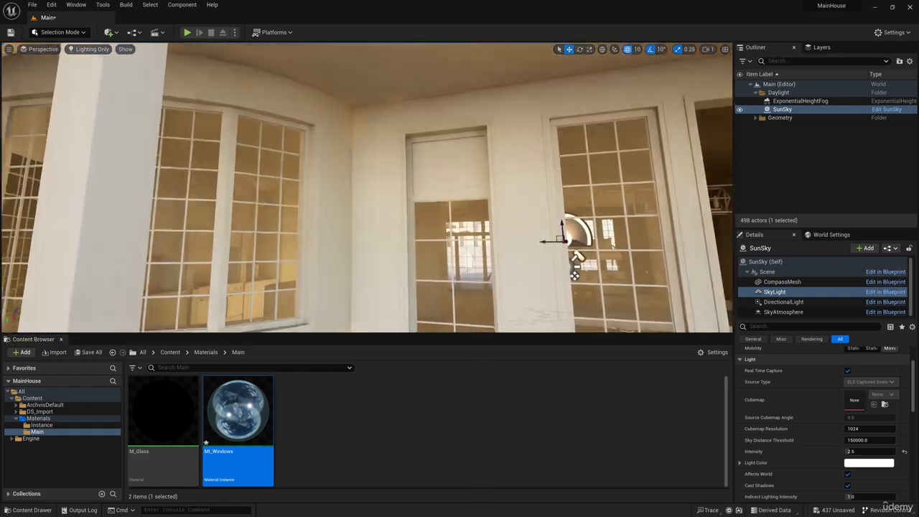
pyautogui.moveTo(237, 410); pyautogui.dragTo(436, 182)
pyautogui.moveTo(238, 409); pyautogui.dragTo(454, 181)
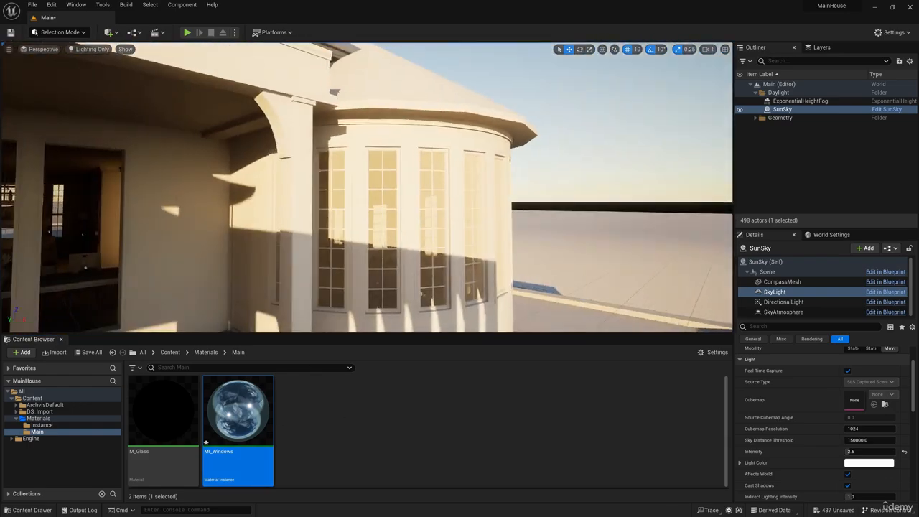